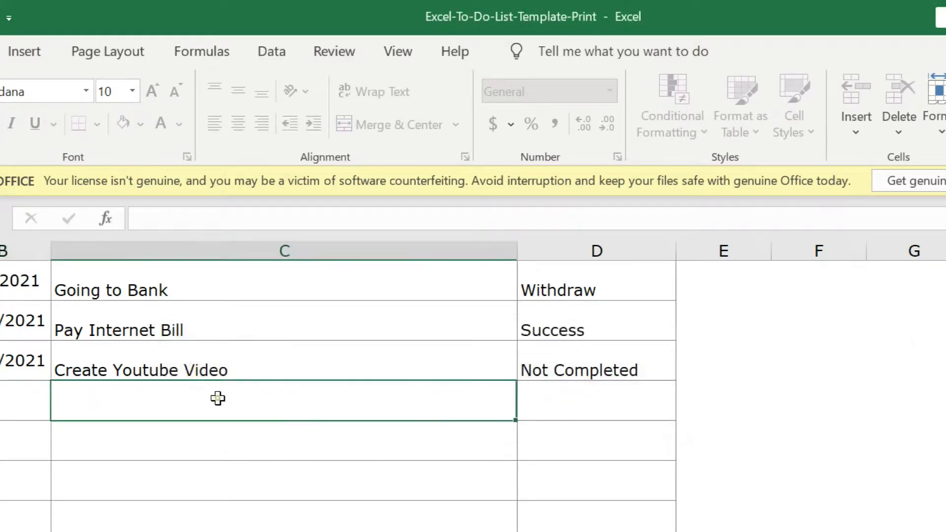
- Confirm the sheet is protected: cell edits are blocked and the guessed password 1234 fails
double_click(220, 397)
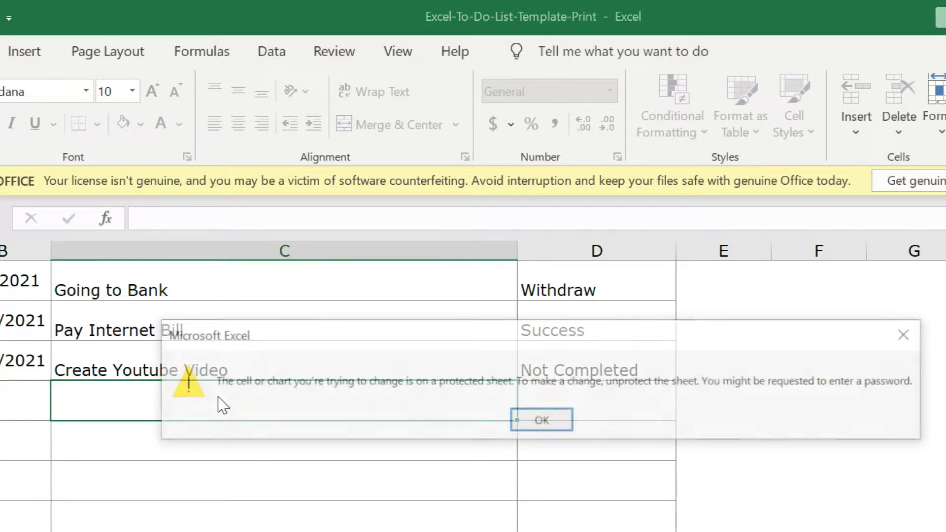
click(564, 427)
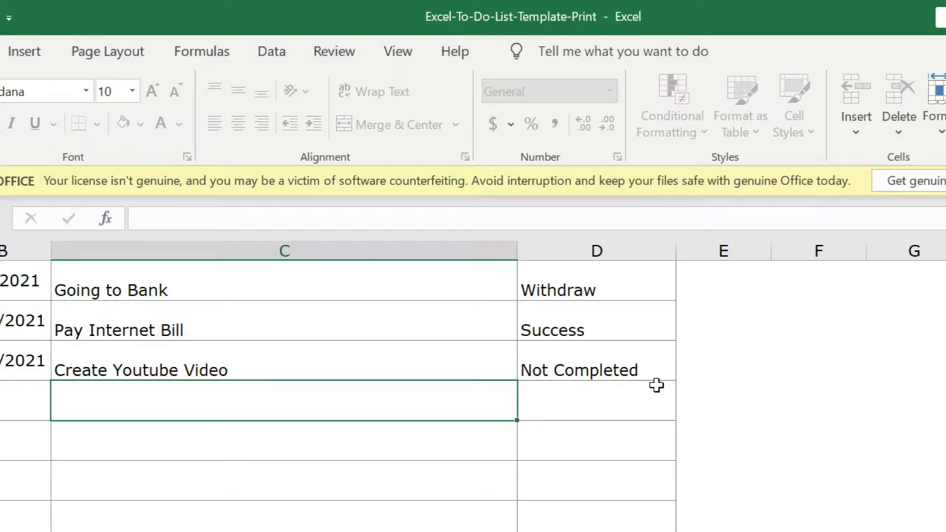
click(335, 51)
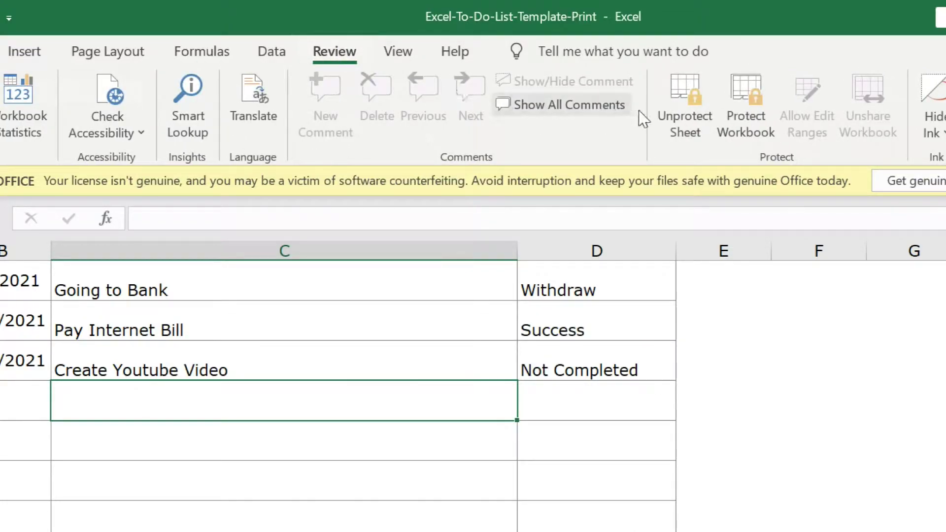
click(688, 113)
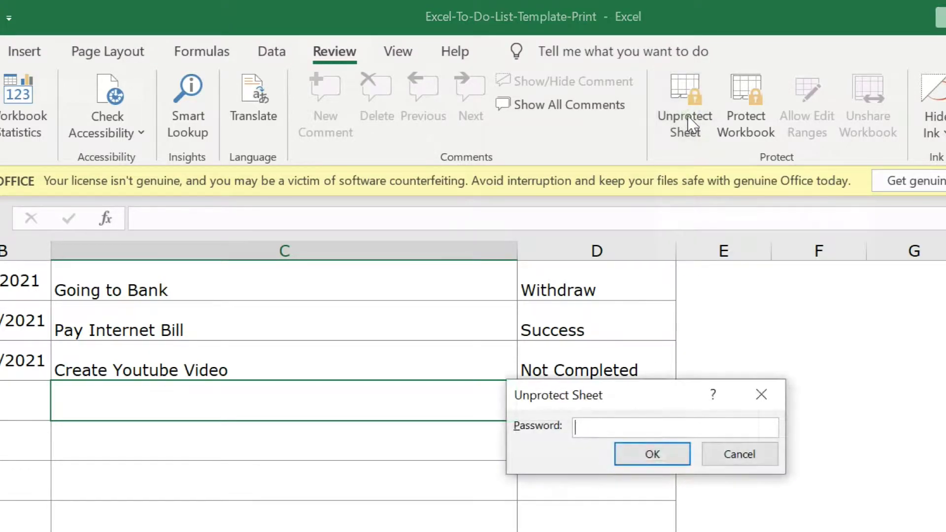
text(1234)
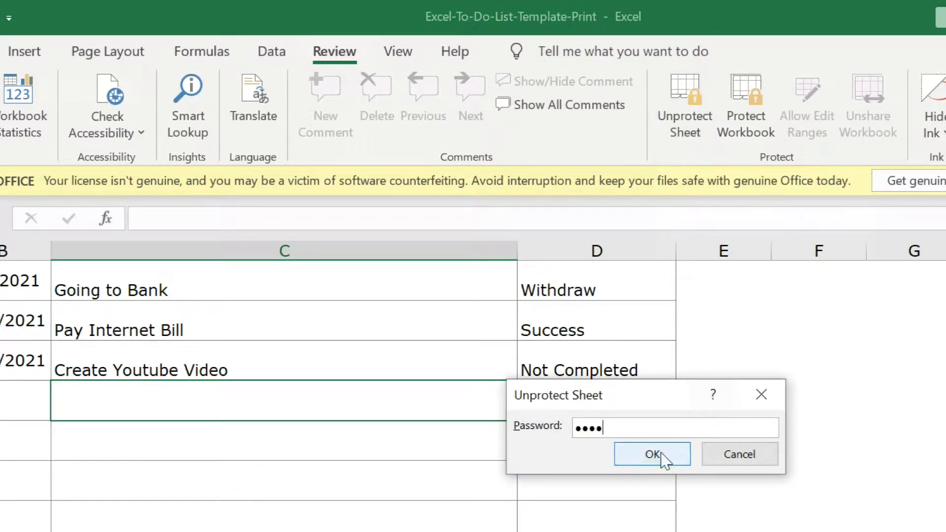
click(660, 455)
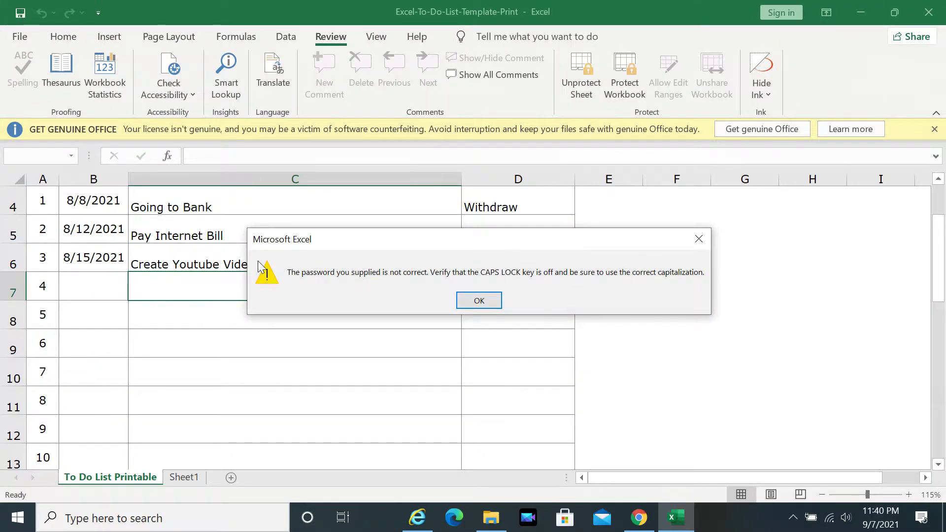
click(495, 301)
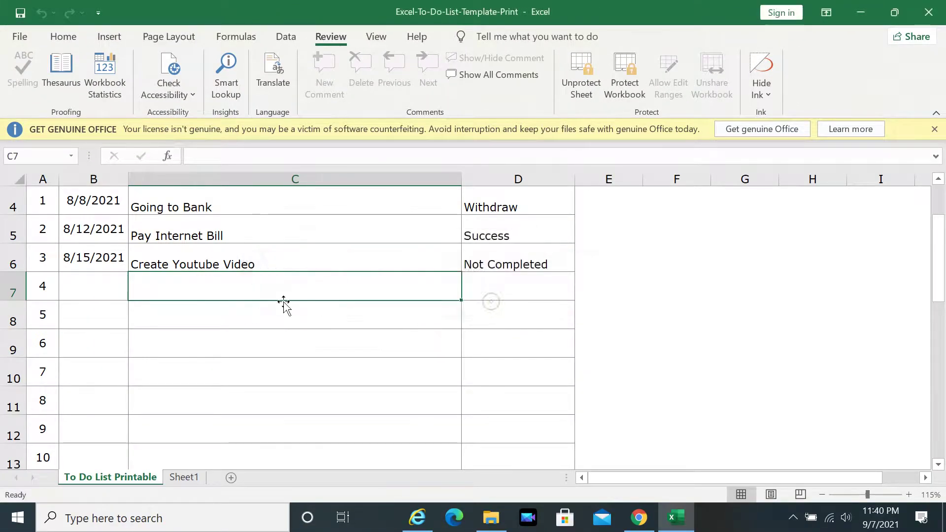
click(544, 307)
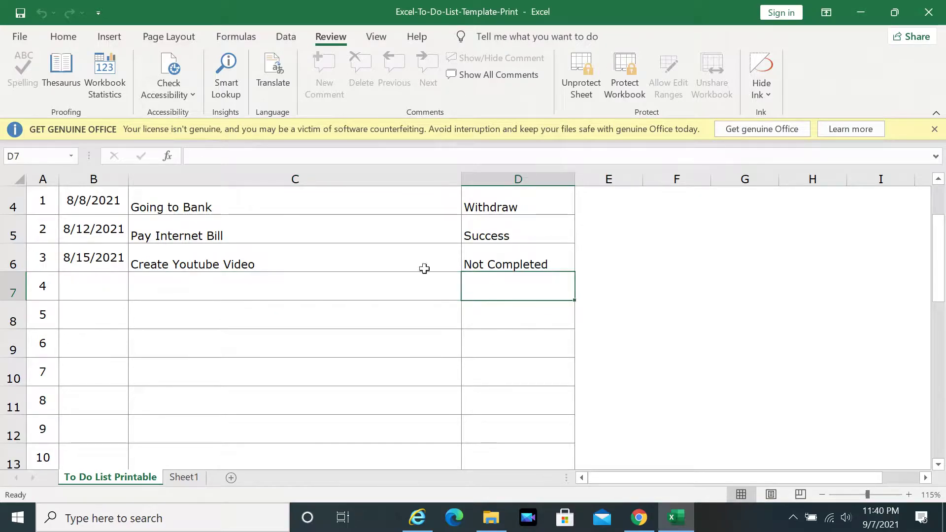
- Close Excel and turn off Hide extensions for known file types so the .xlsx extension shows
click(926, 13)
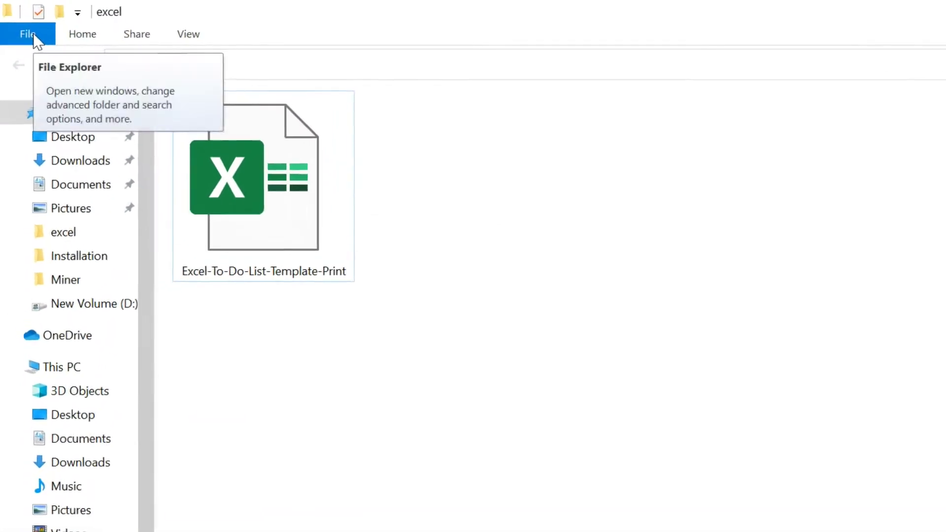
click(30, 36)
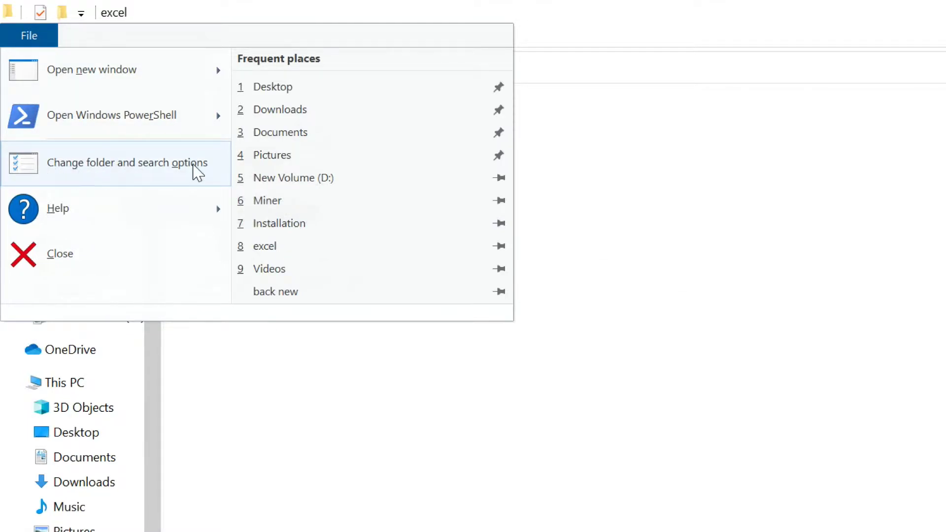
click(193, 165)
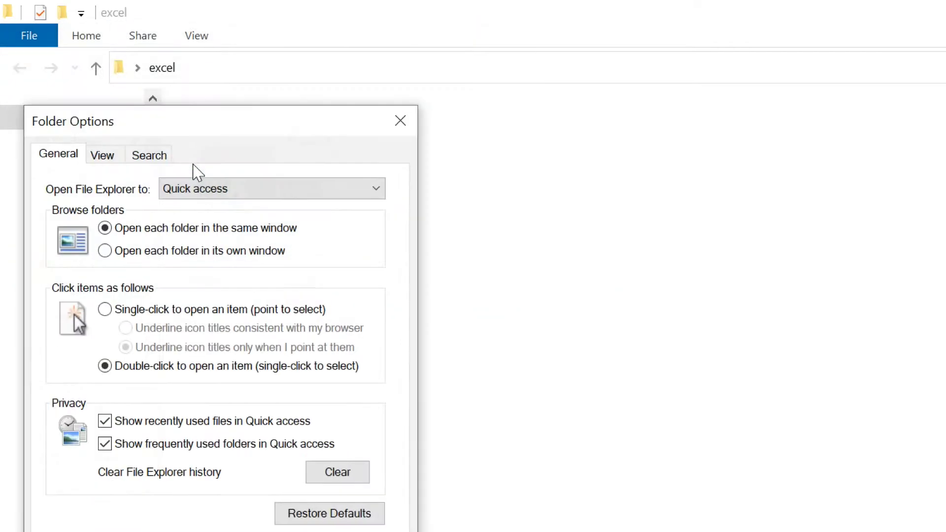
drag(201, 133, 618, 74)
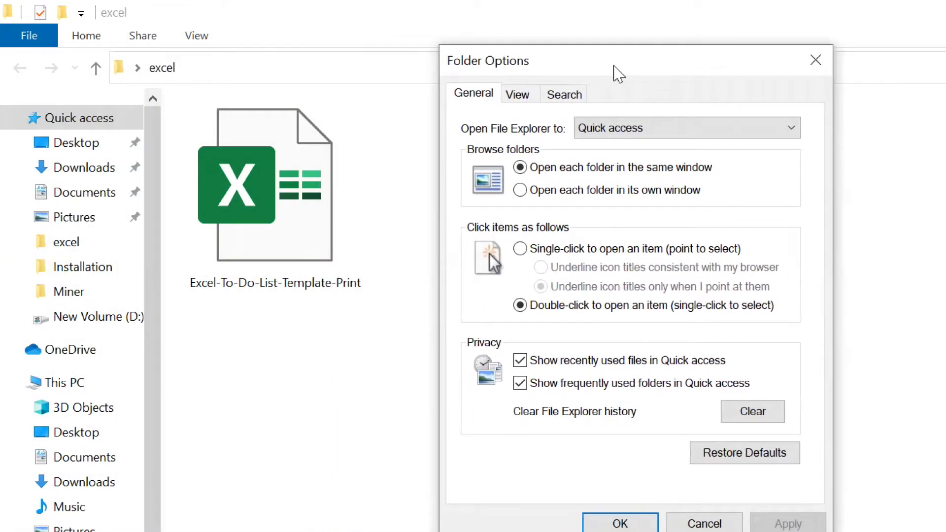
click(518, 96)
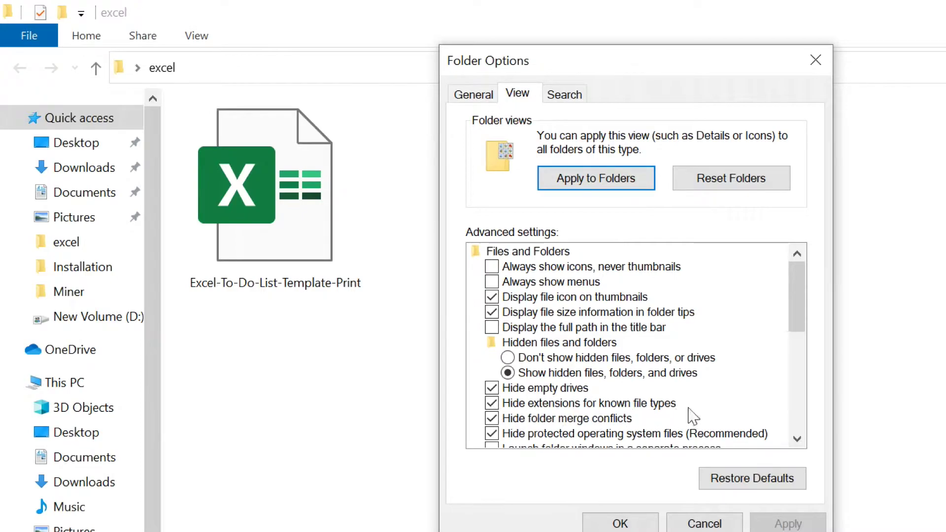
click(492, 404)
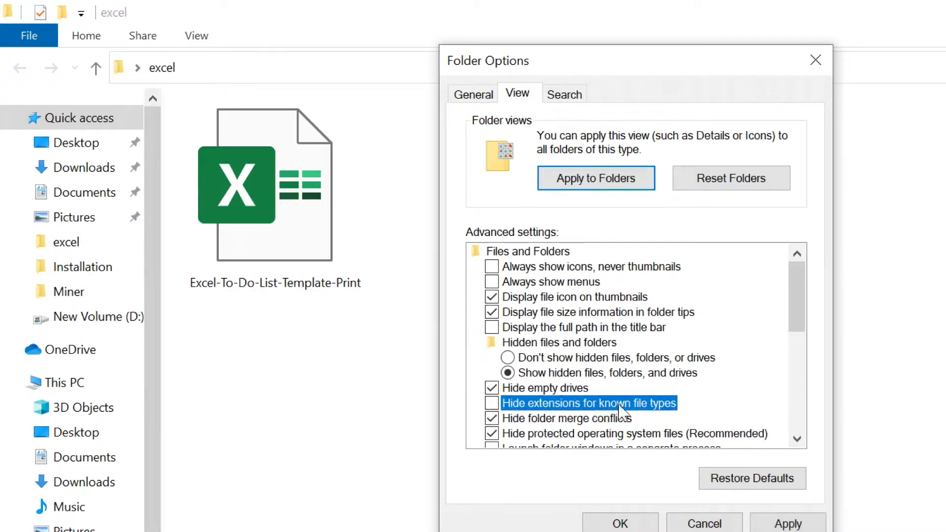
click(788, 523)
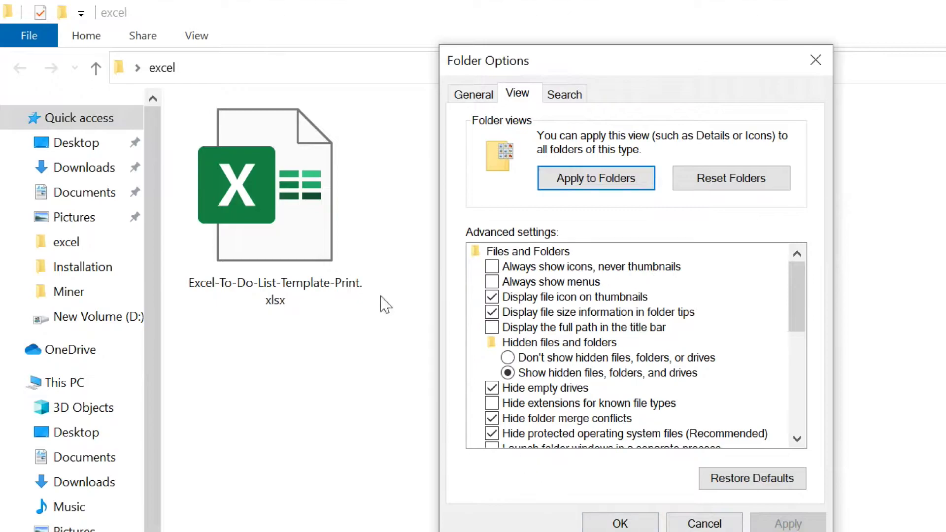
click(611, 522)
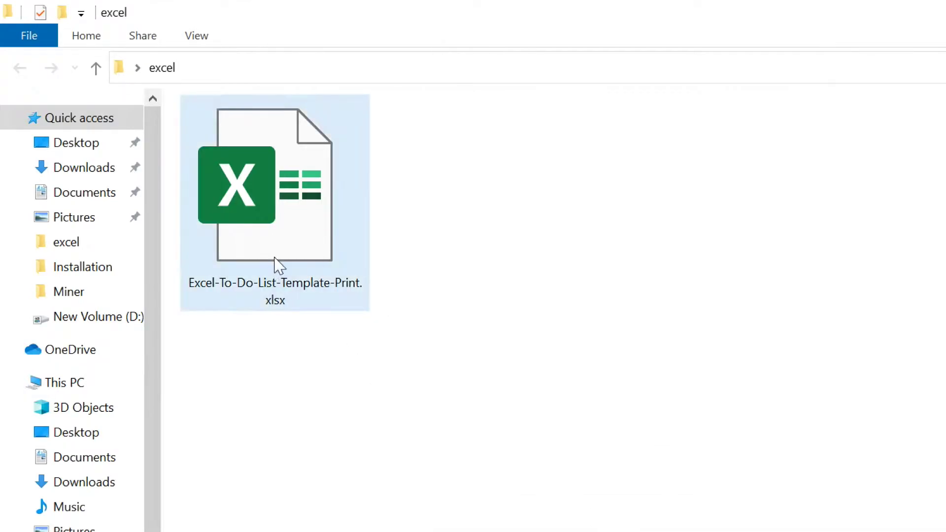
click(306, 241)
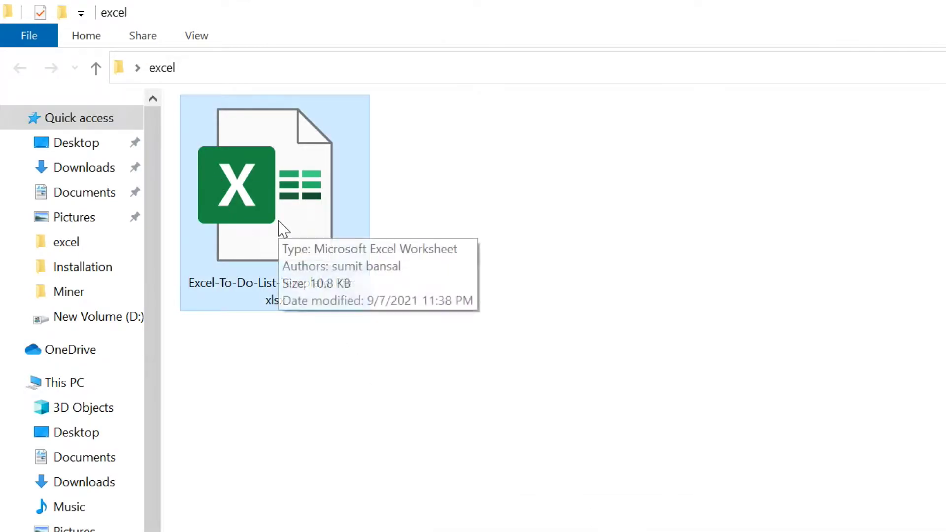
right_click(292, 203)
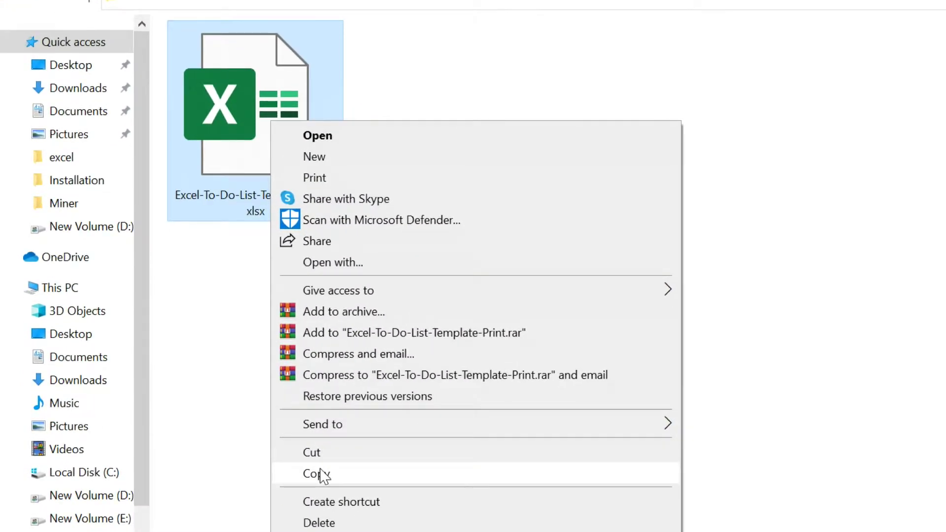
- Copy and paste the workbook to create Excel-To-Do-List-Template-Print - Copy.xlsx beside the original
click(321, 473)
right_click(412, 96)
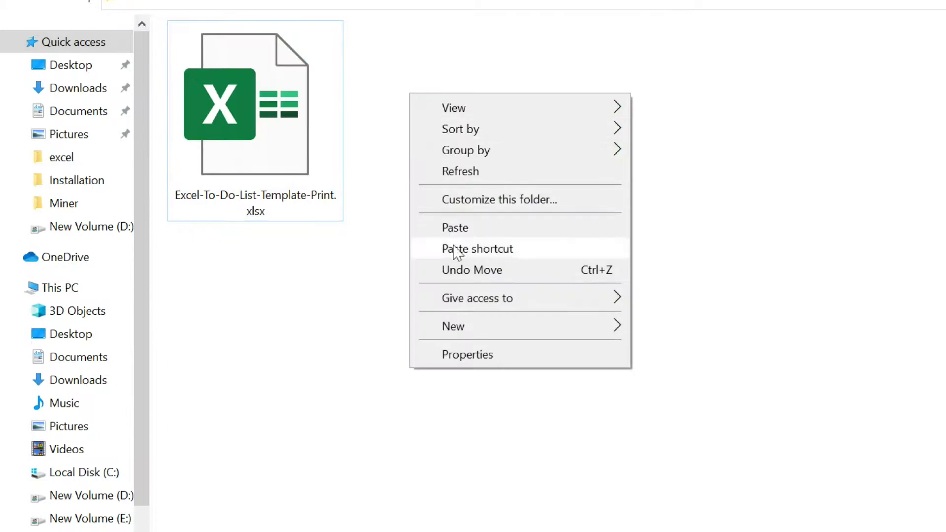
click(457, 227)
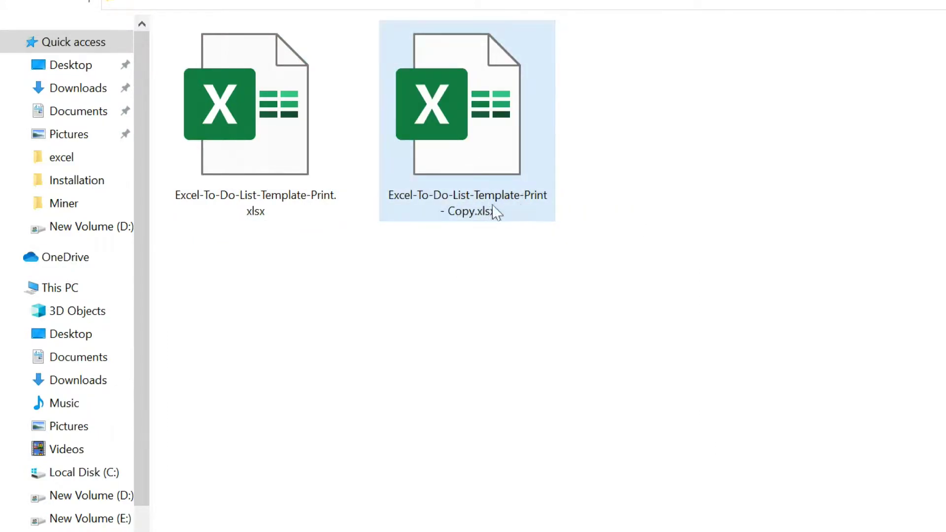
click(249, 185)
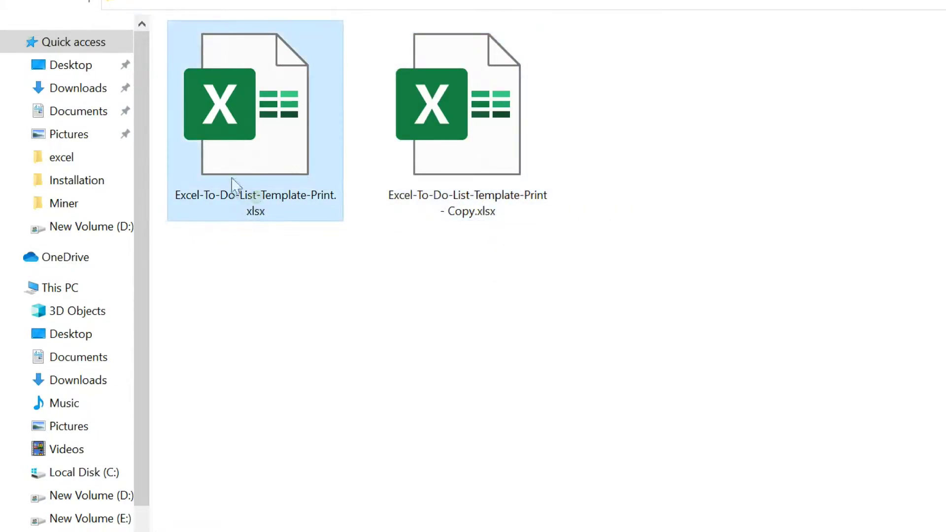
- Rename the original to Excel-To-Do-List-Template-Print.zip and confirm the extension-change warning
click(266, 216)
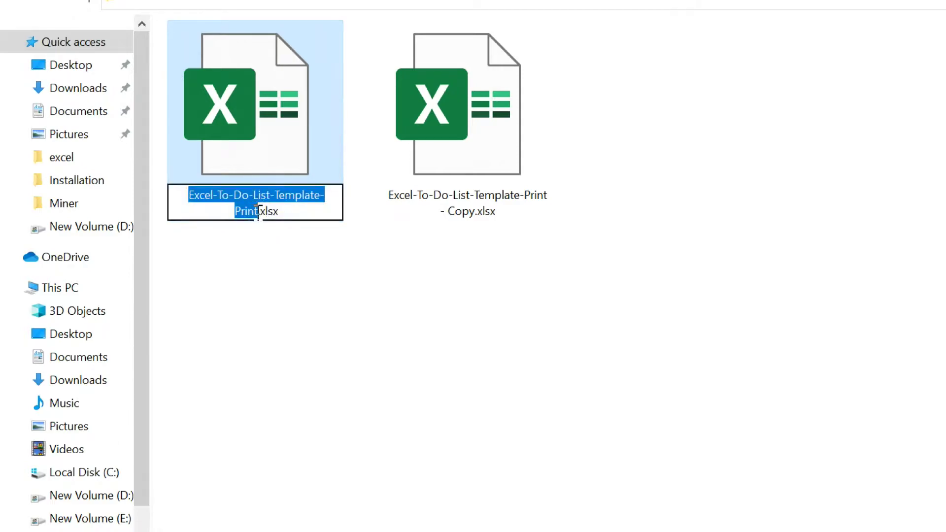
click(323, 213)
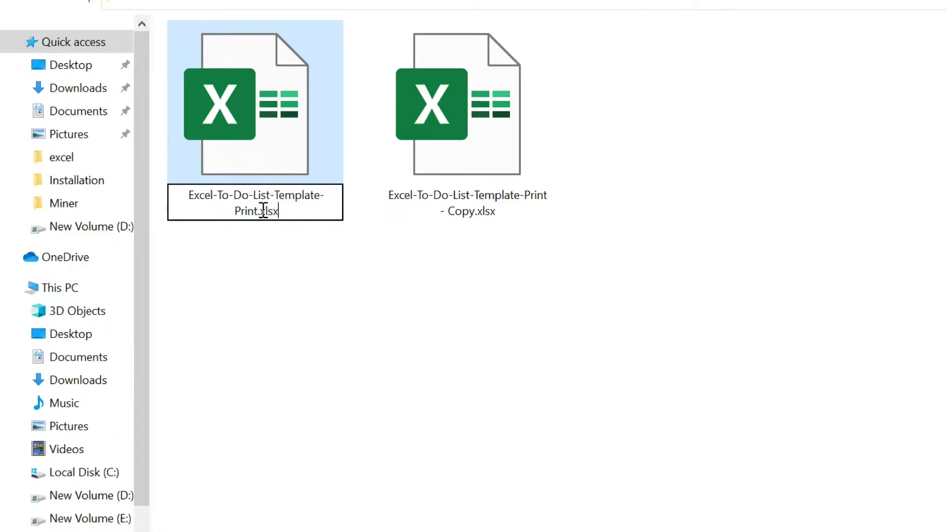
drag(263, 211, 282, 211)
text(z)
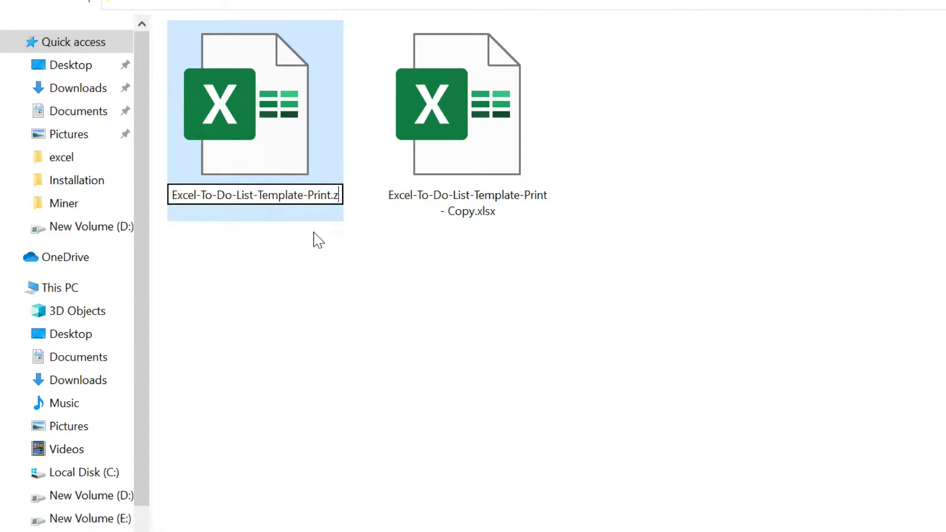
text(ip)
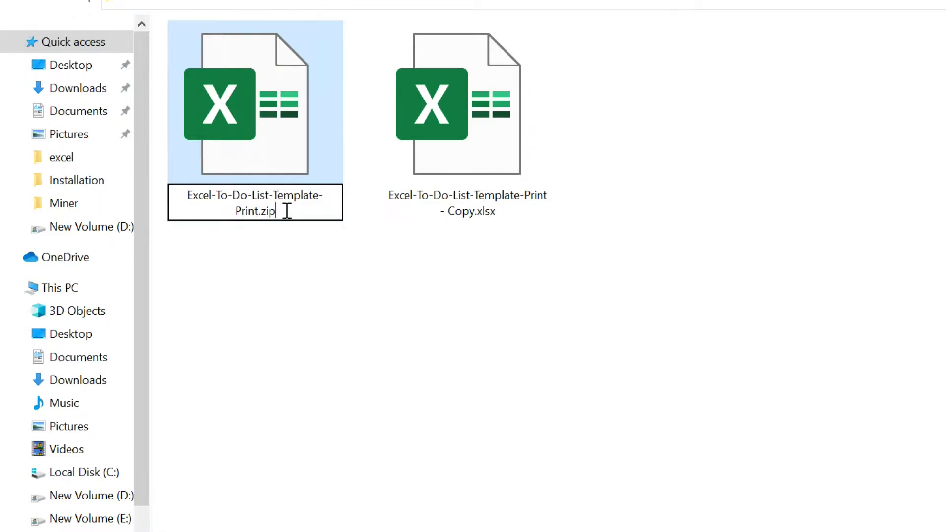
drag(287, 211, 178, 188)
key(Return)
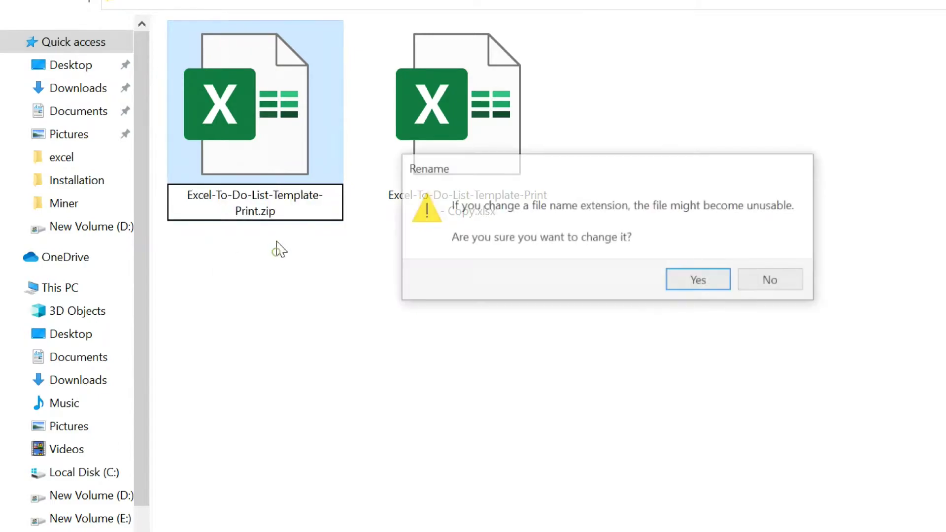
click(688, 280)
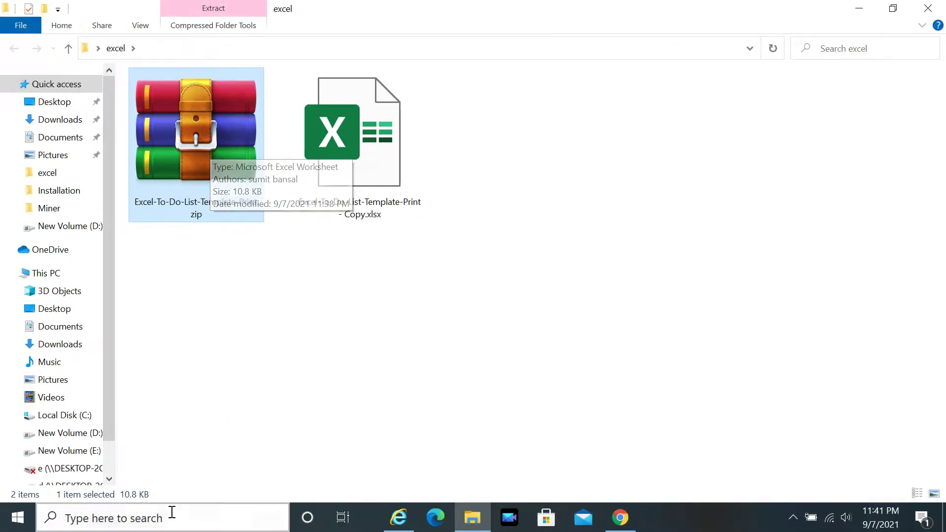
- Launch WinRAR from a Start search for 'win' and open the .zip archive
click(172, 513)
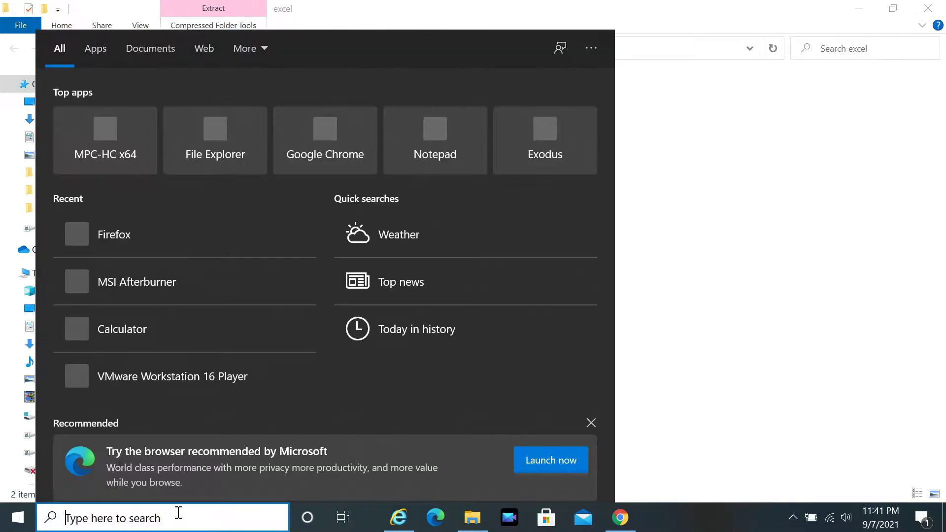
text(win)
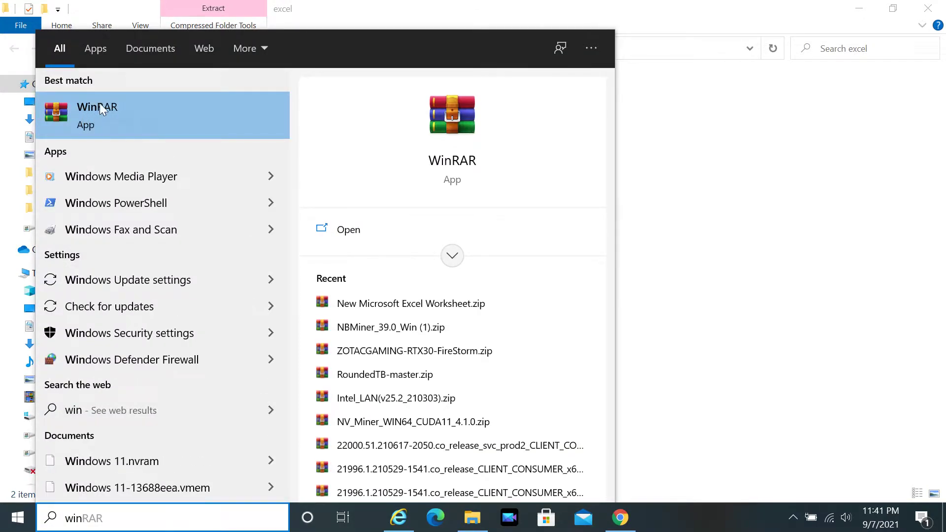
click(145, 115)
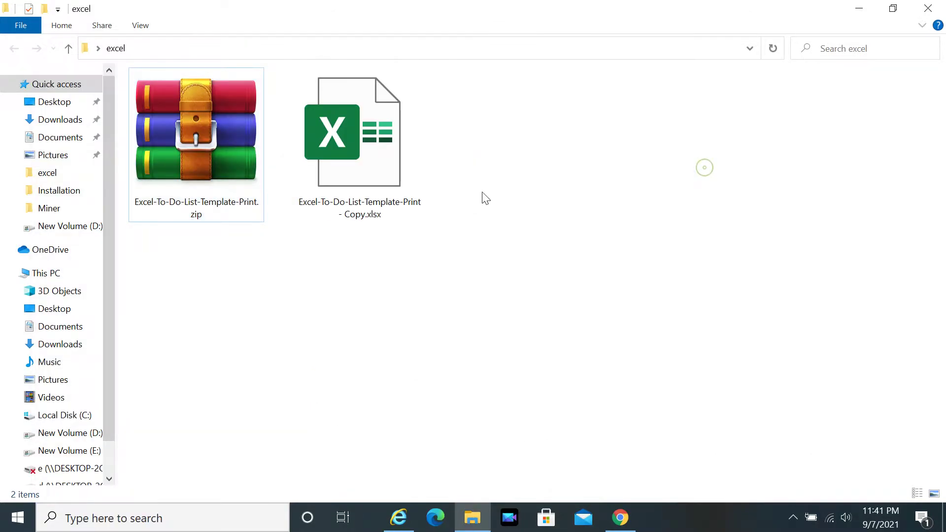
double_click(176, 122)
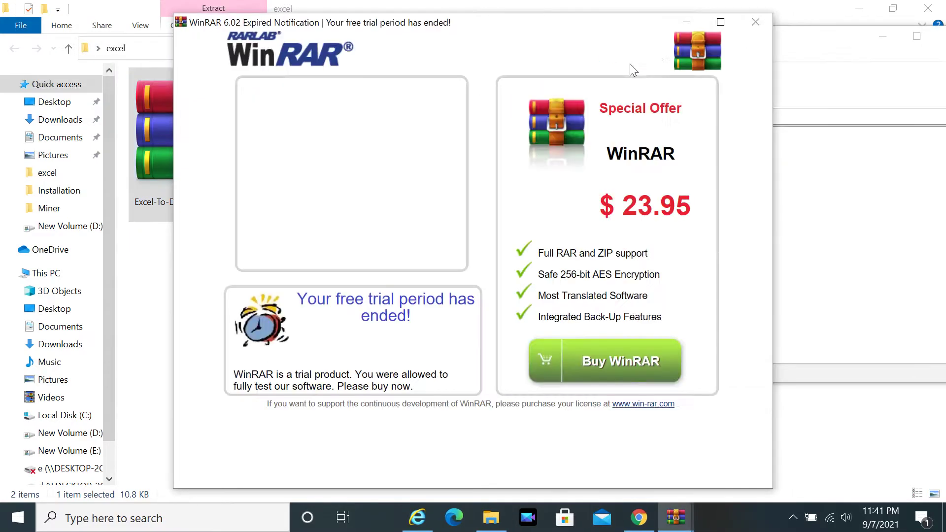
- Dismiss WinRAR's trial notice and browse into xl\worksheets, selecting sheet1.xml
click(754, 21)
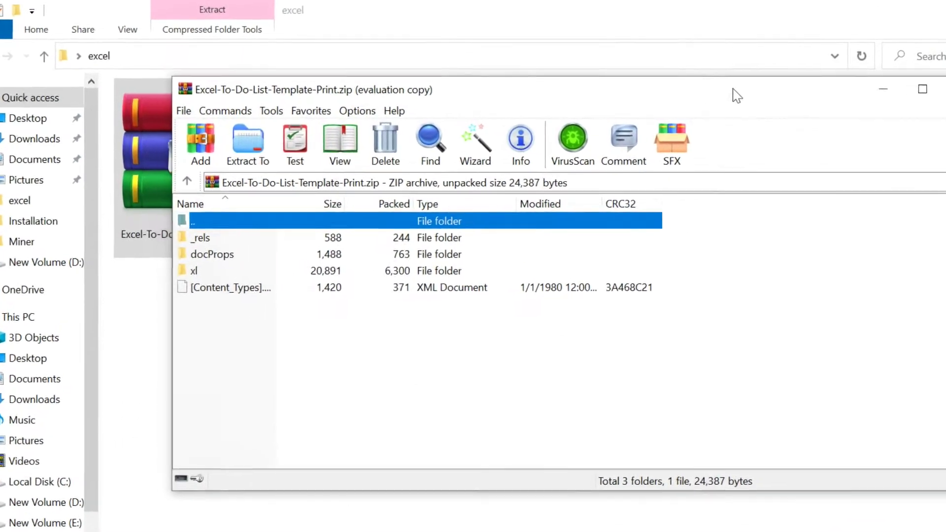
click(203, 299)
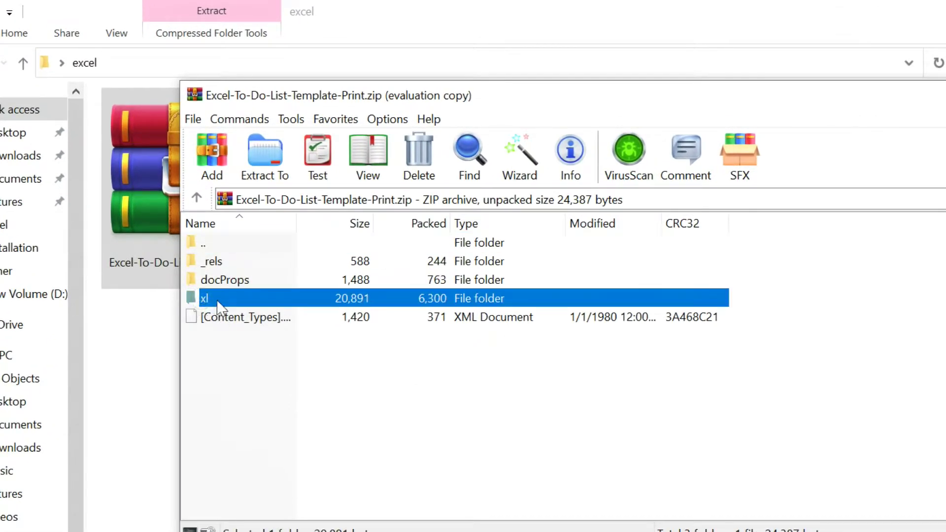
drag(336, 99, 373, 90)
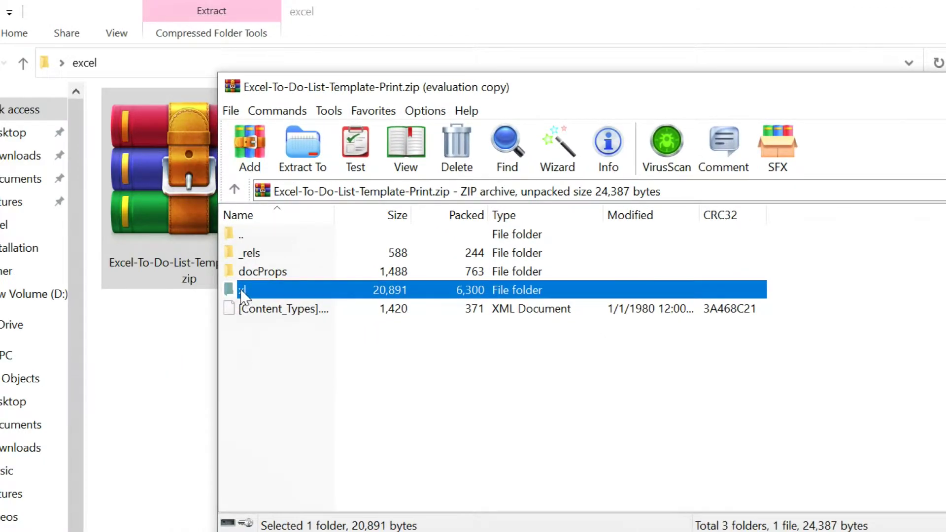
double_click(243, 291)
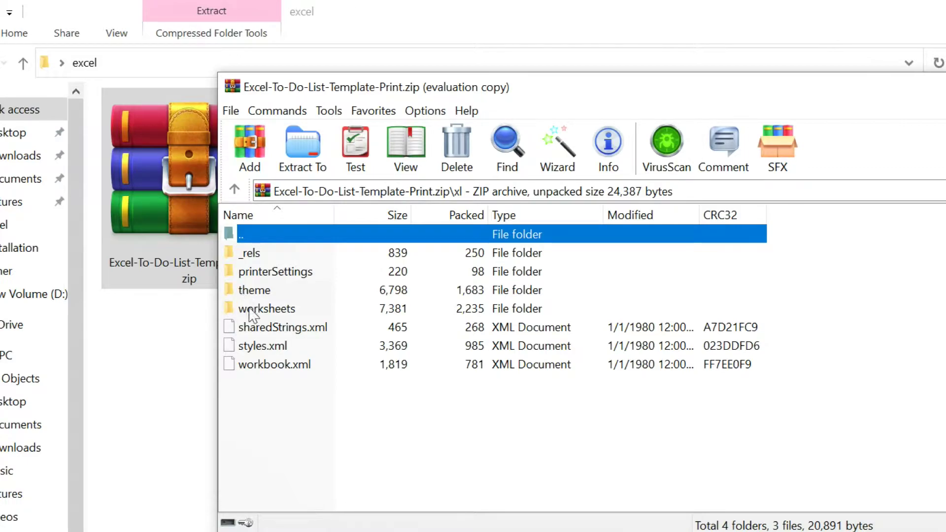
click(246, 310)
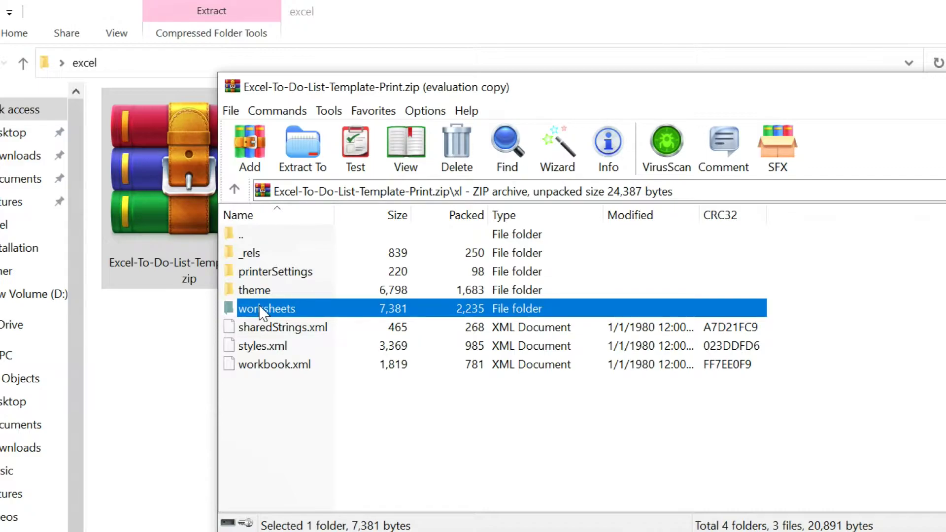
double_click(263, 309)
click(255, 274)
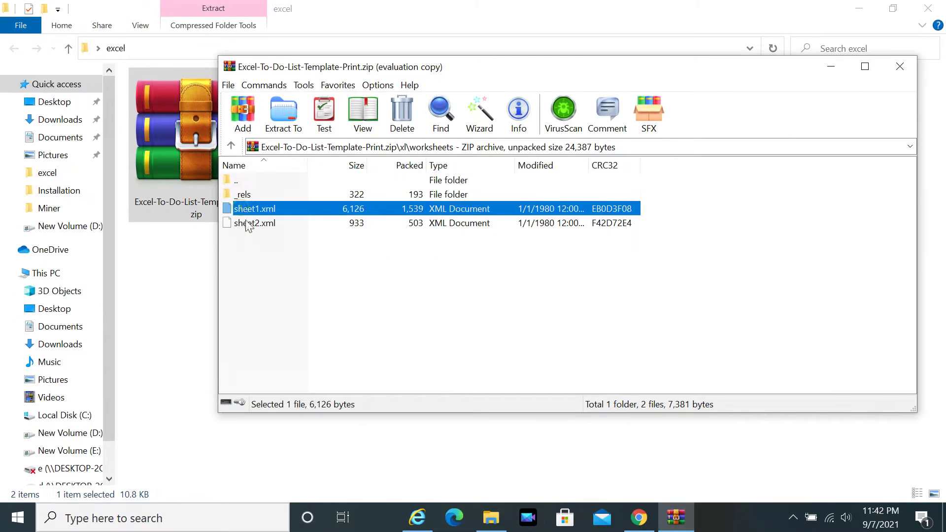
key(Down)
click(229, 210)
drag(411, 66, 393, 173)
- Open the .xlsx copy and test typing 'ddd' into B12 on Sheet1, then cancel
double_click(336, 132)
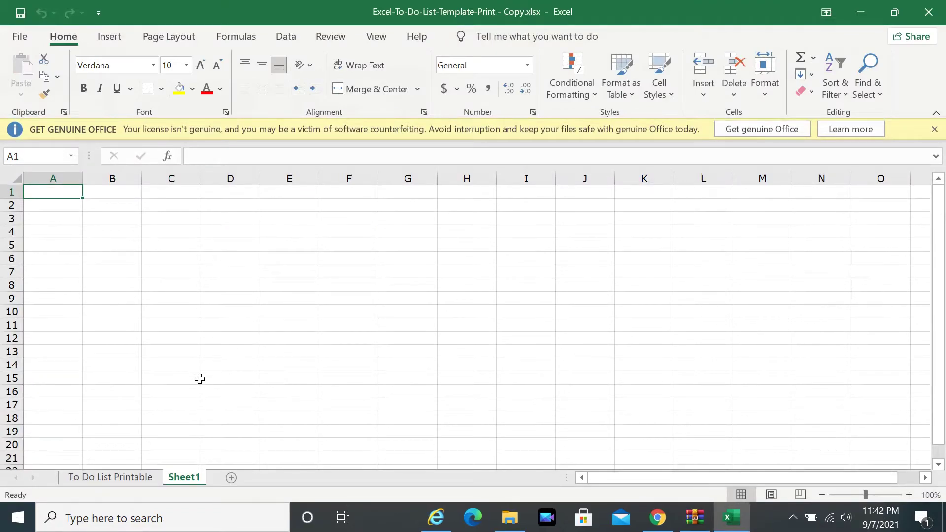
click(123, 477)
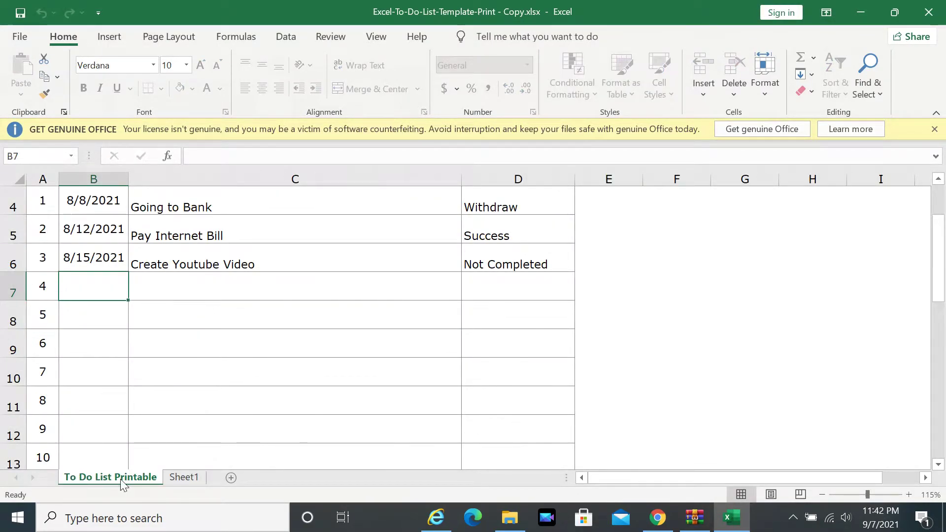
click(184, 477)
click(130, 258)
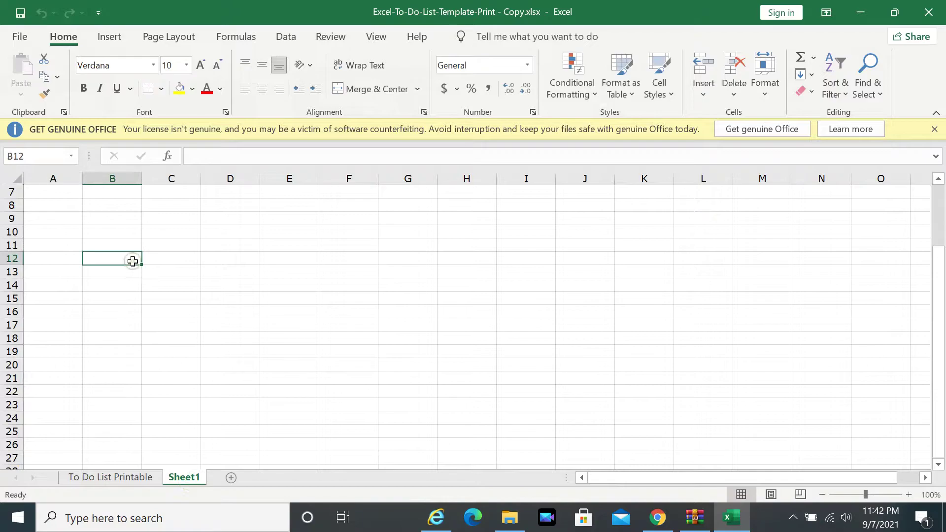
text(dddd)
key(Escape)
- Try editing the B5 date on To Do List Printable, dismiss the protection warning, and close without saving
click(111, 477)
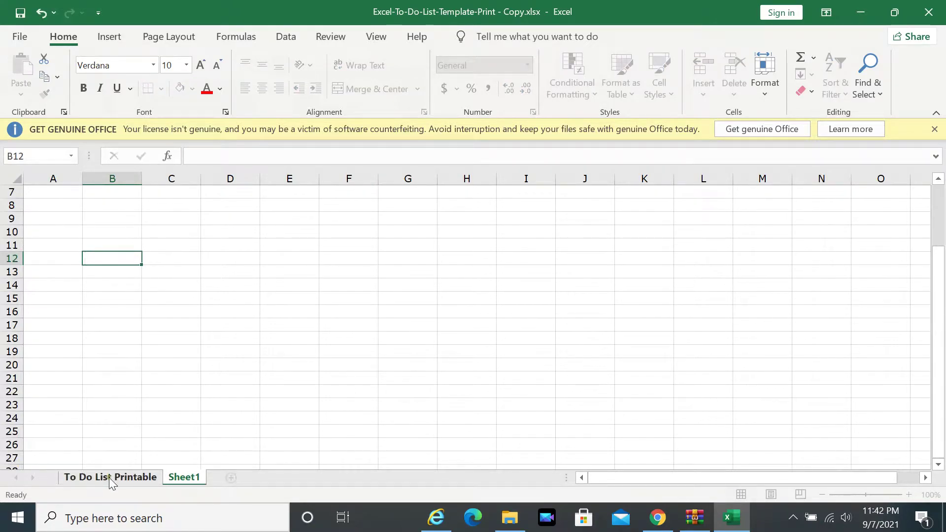
click(116, 231)
double_click(116, 232)
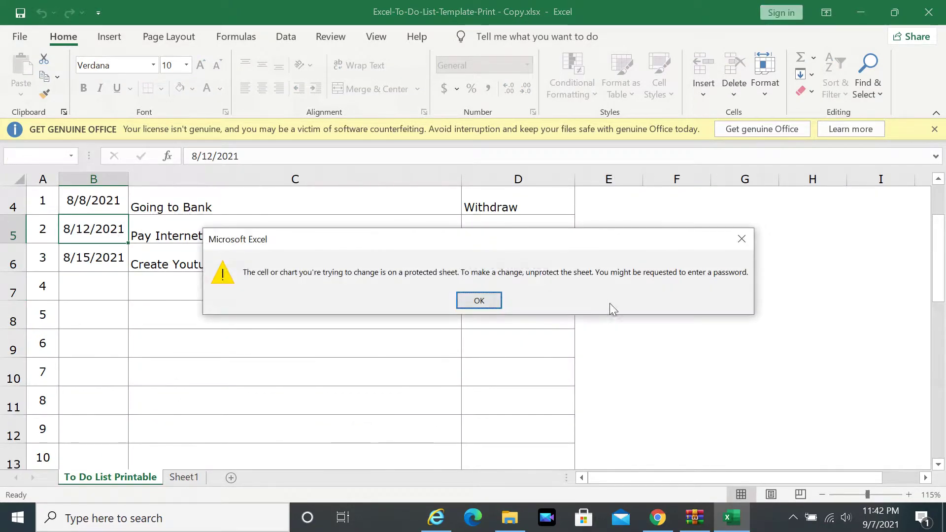
click(480, 298)
click(928, 15)
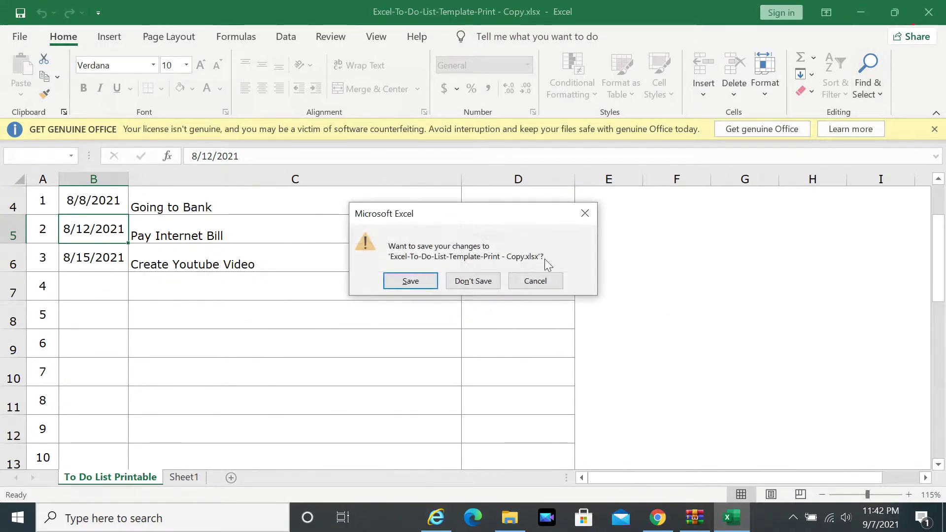
click(473, 281)
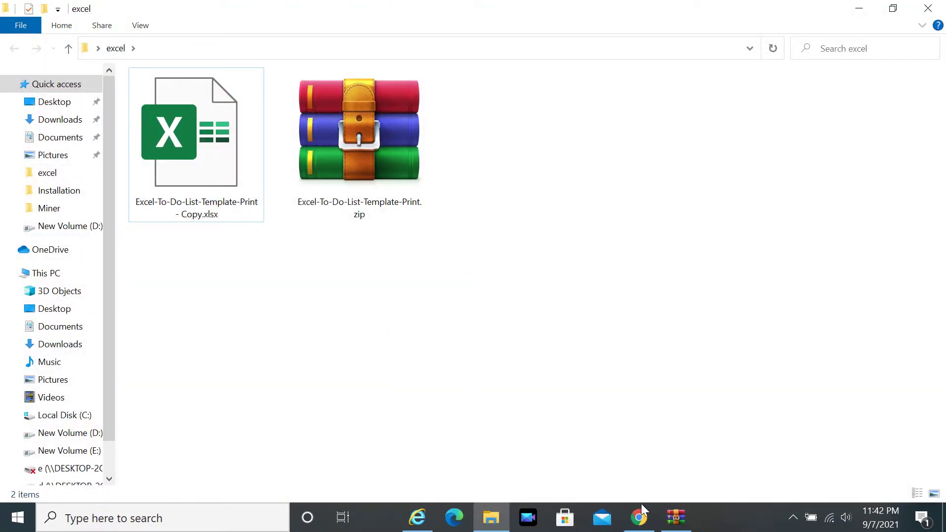
- Drag sheet1.xml from WinRAR's xl\worksheets folder into the excel folder
click(695, 517)
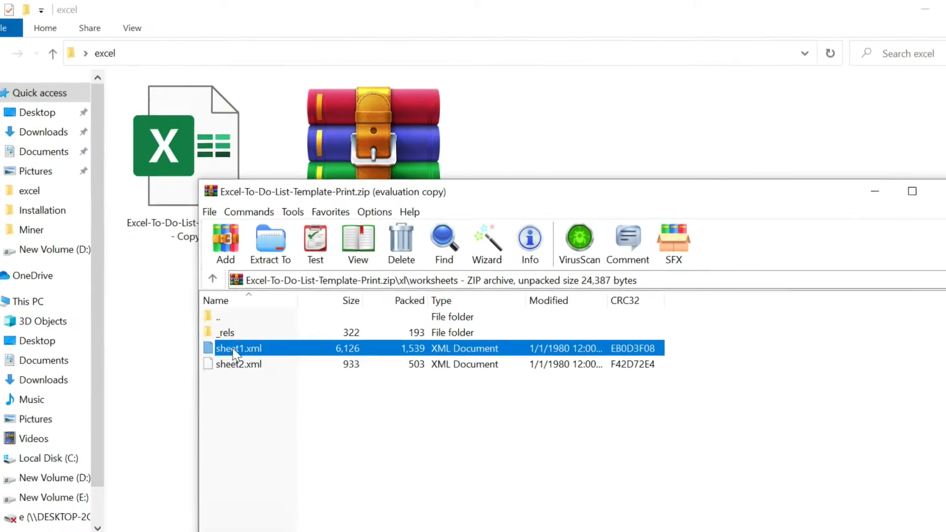
drag(315, 180, 333, 134)
drag(364, 172, 360, 174)
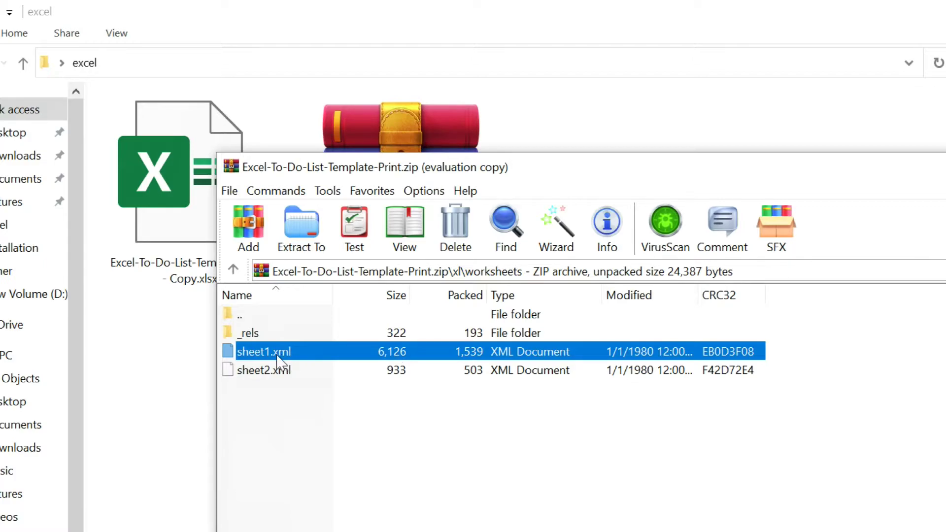
drag(270, 357, 154, 397)
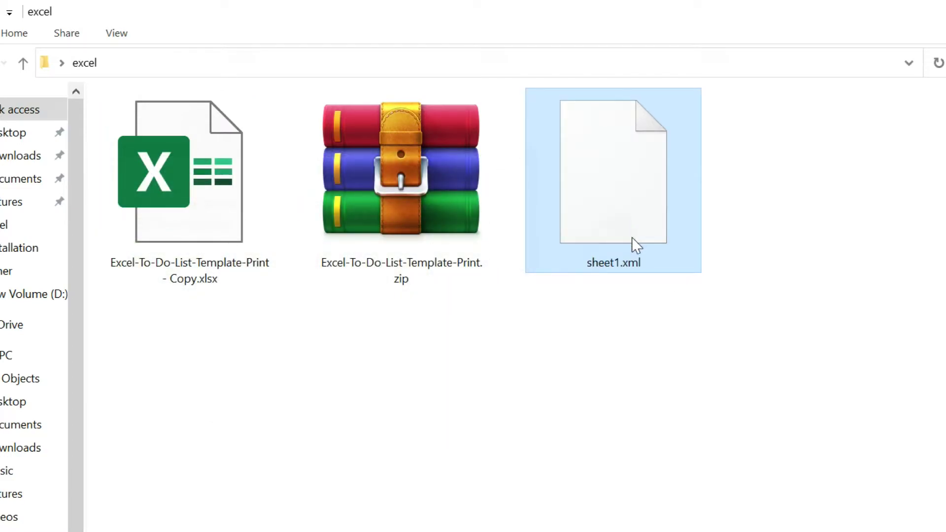
- Delete sheet1.xml from the archive, leaving only sheet2.xml, and minimize WinRAR
key(alt+Tab)
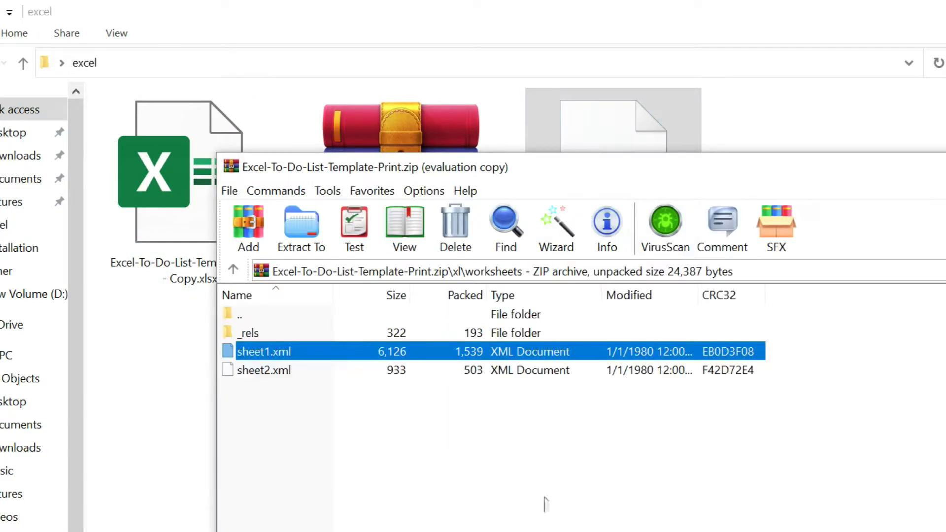
right_click(262, 353)
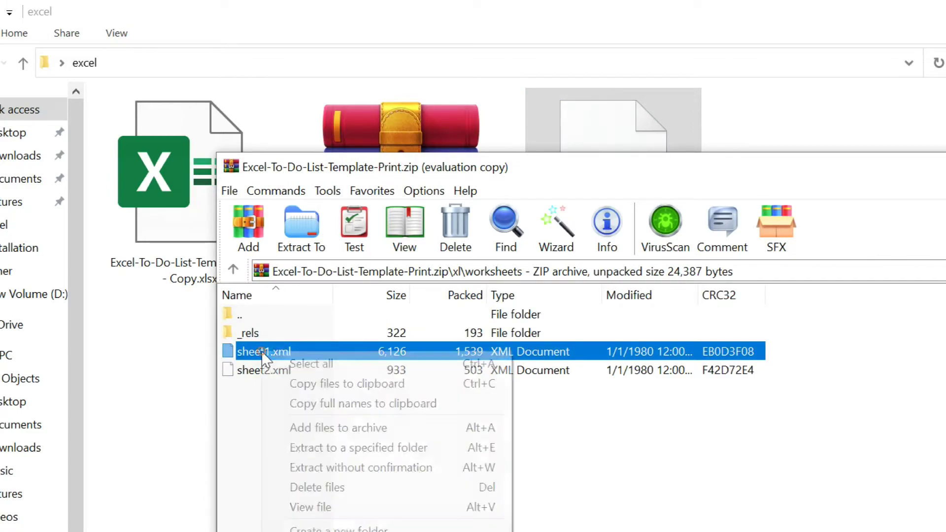
click(341, 487)
click(577, 403)
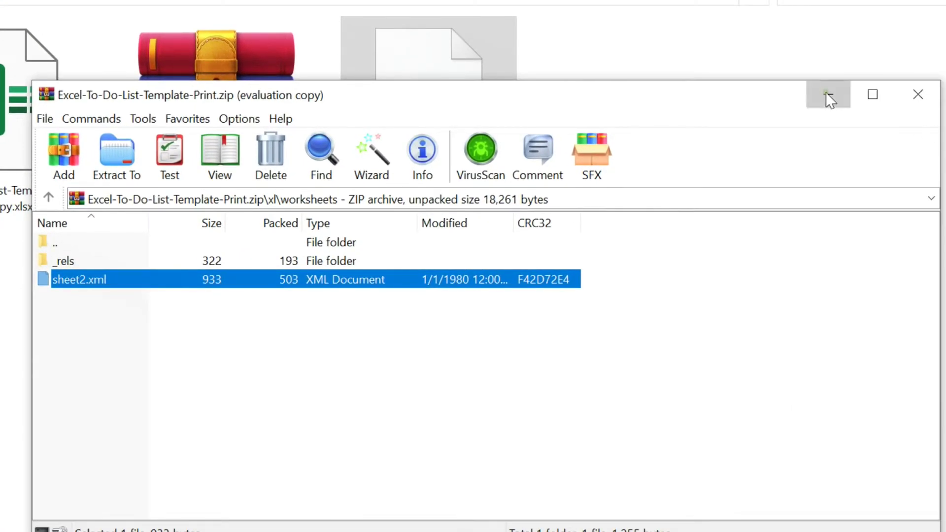
click(828, 94)
- Open the extracted sheet1.xml with Notepad via Open with
click(438, 119)
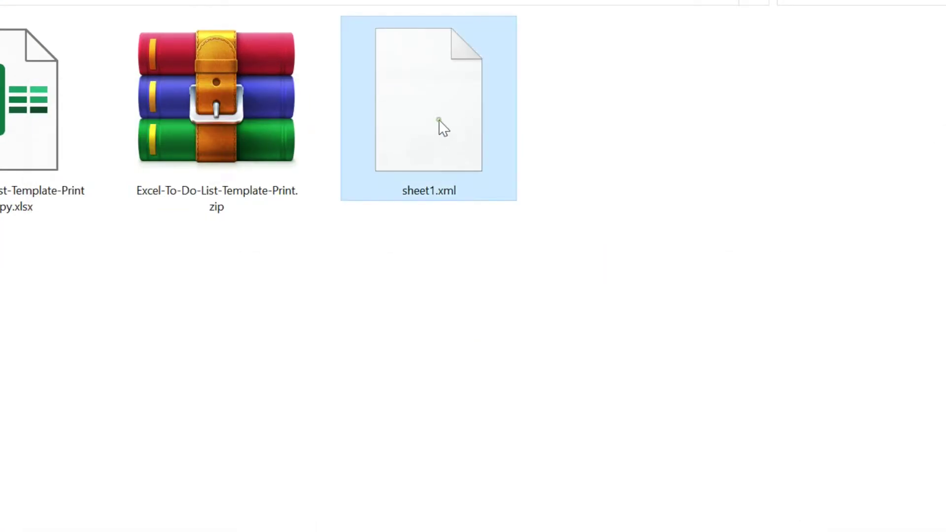
right_click(438, 120)
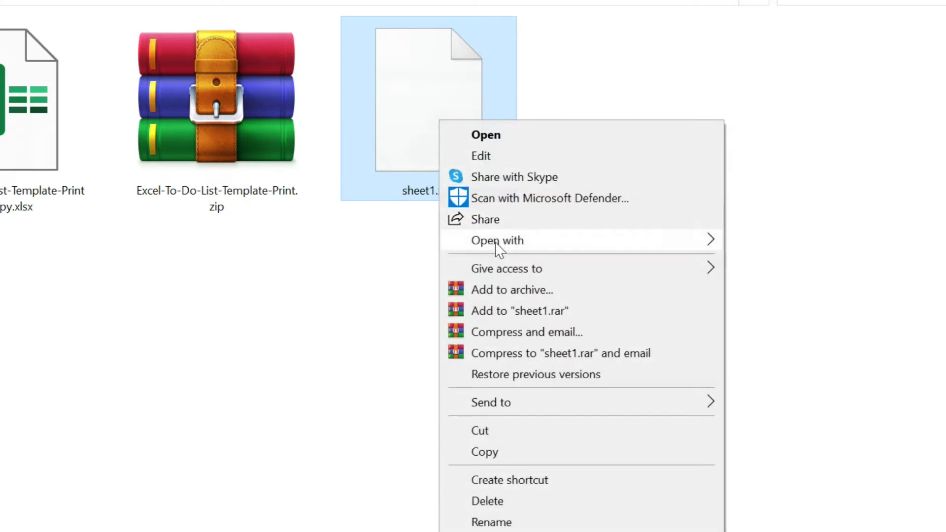
mouse_move(503, 242)
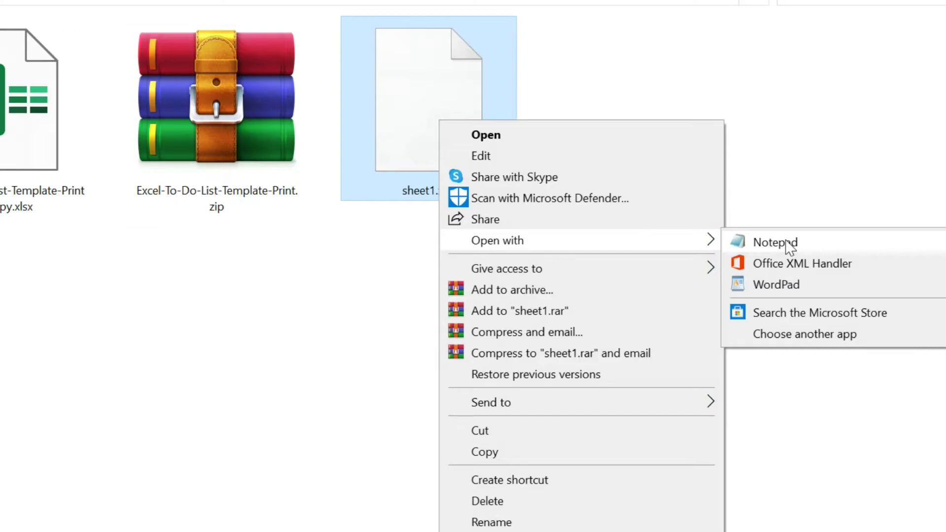
click(787, 242)
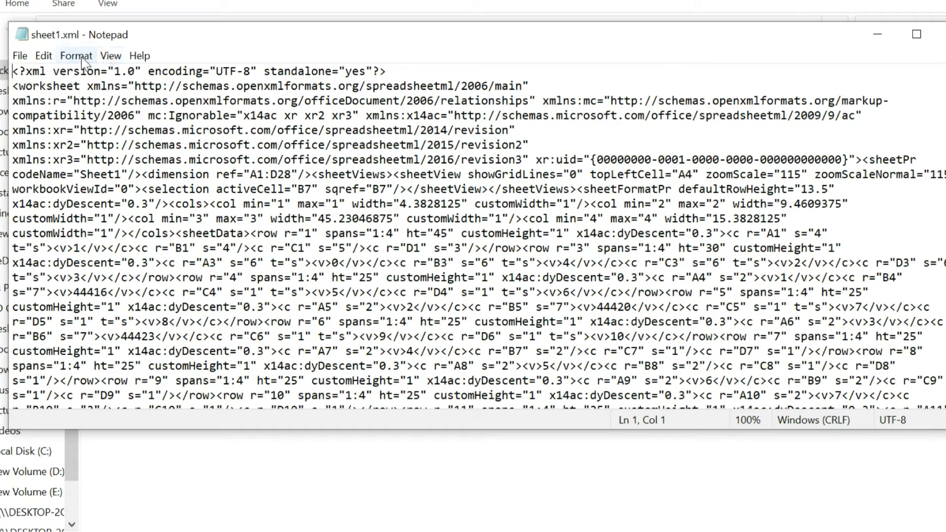
- Search sheet1.xml for 'pr' to jump to the SHA-512 sheetProtection tag after sheetData
click(44, 56)
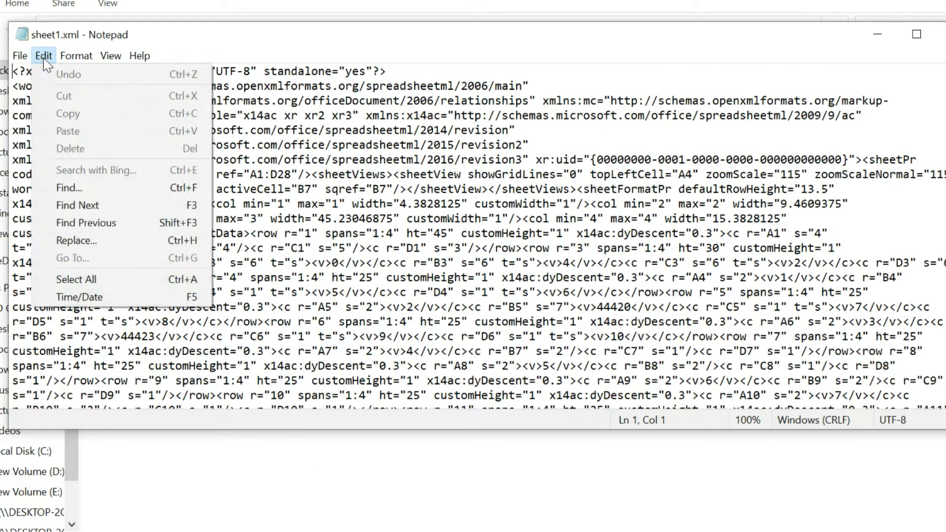
click(69, 187)
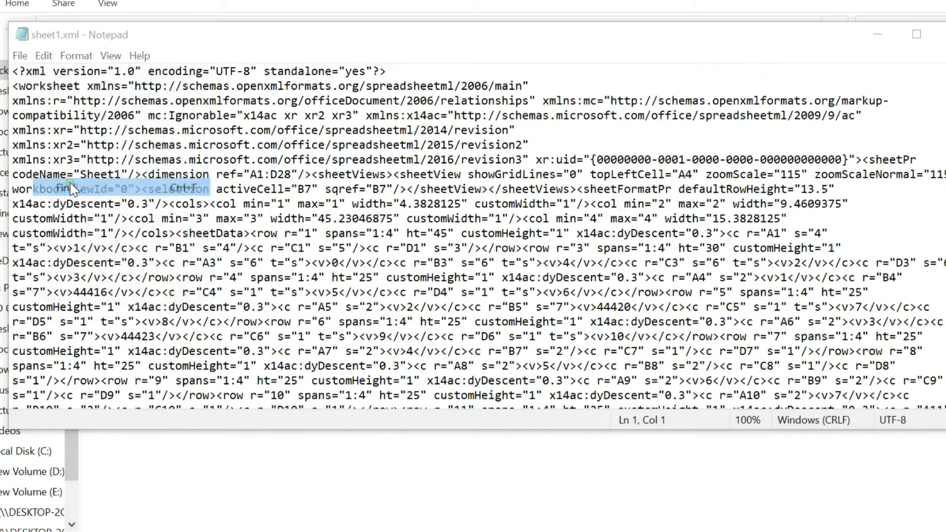
text(protect)
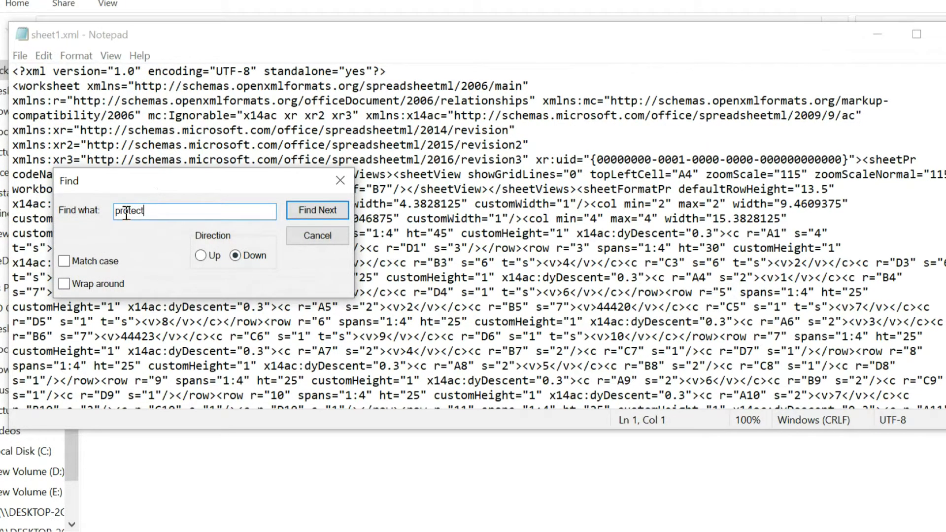
click(317, 209)
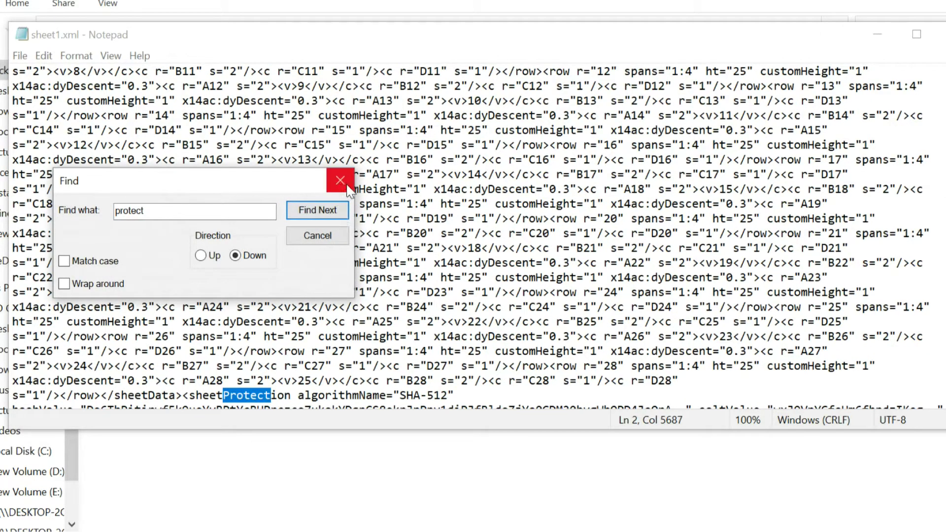
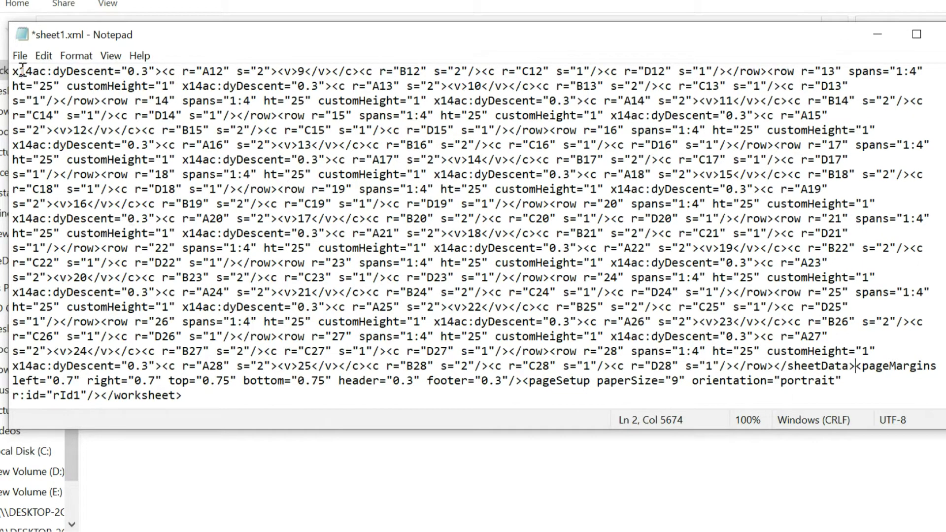
- Save sheet1.xml with its sheetProtection element removed, then close Notepad
click(19, 56)
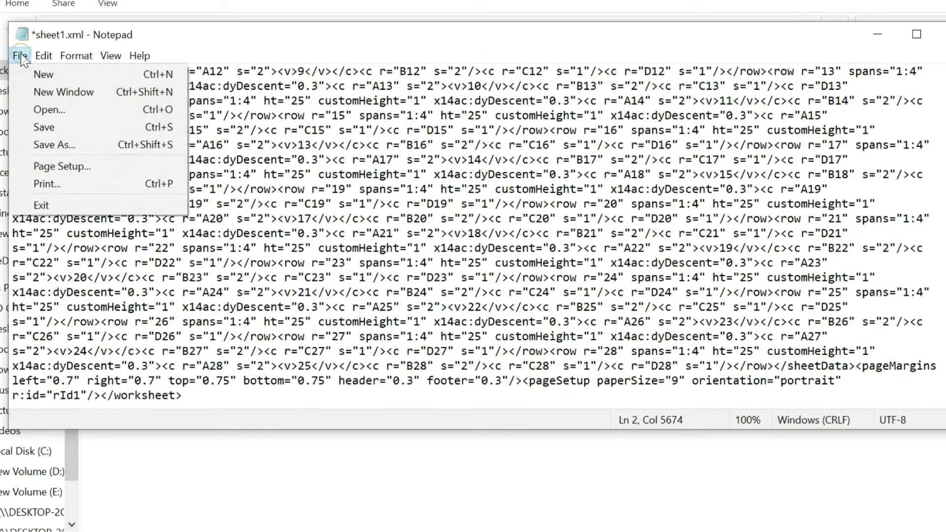
click(47, 127)
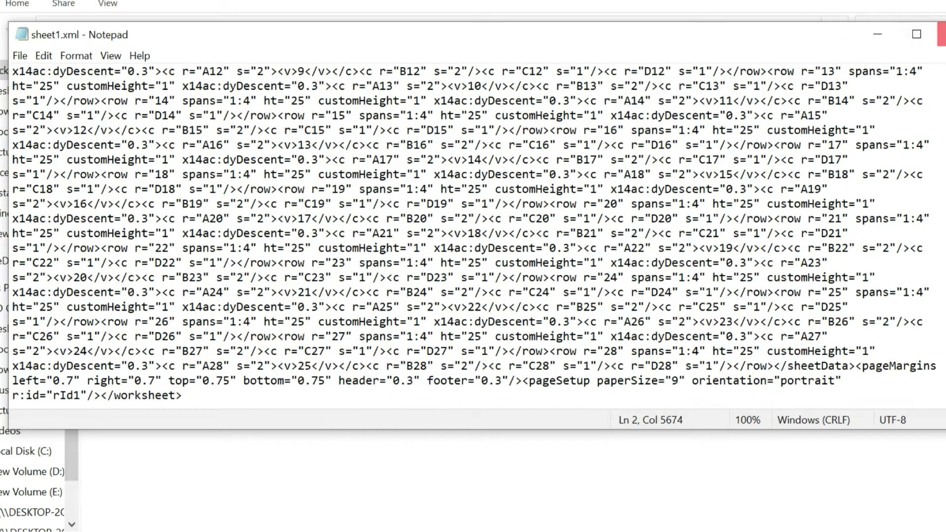
click(938, 34)
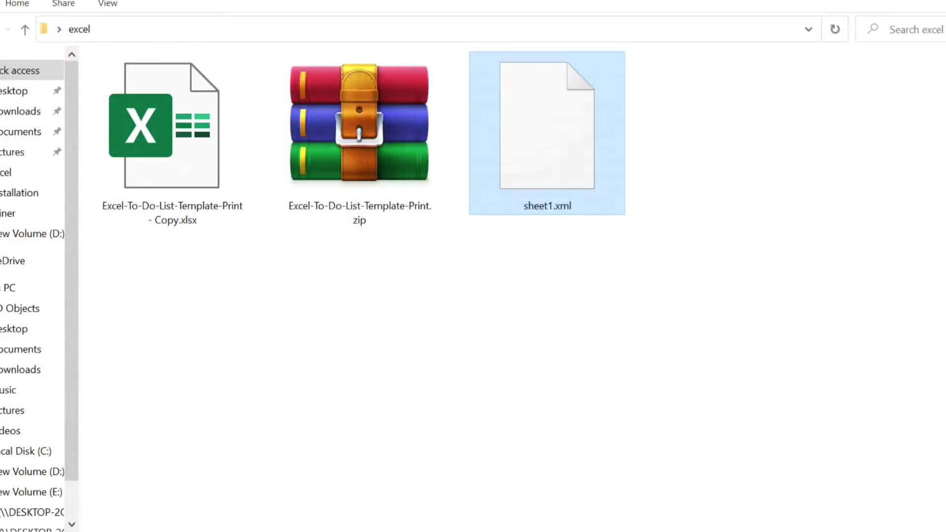
- Bring WinRAR forward and narrow its window so sheet1.xml in Explorer is visible
key(alt+Tab)
drag(600, 129, 525, 149)
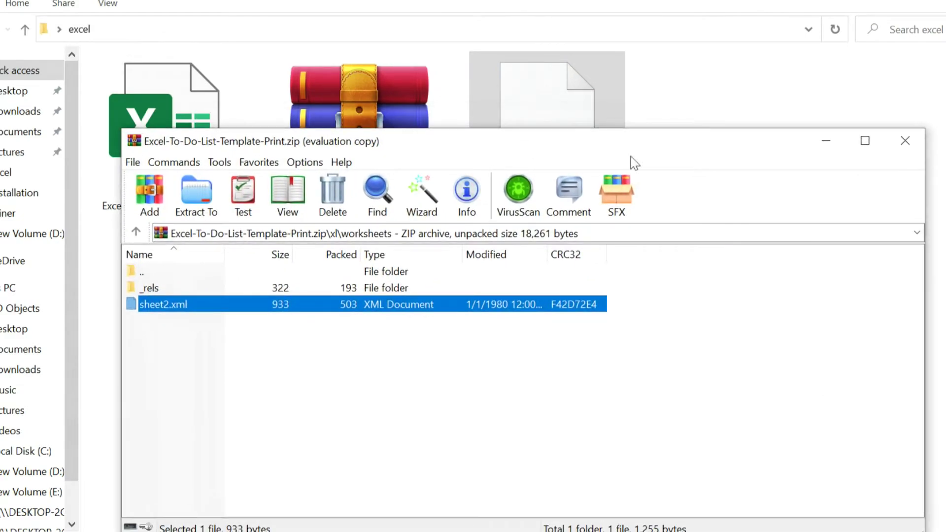
drag(927, 260, 453, 192)
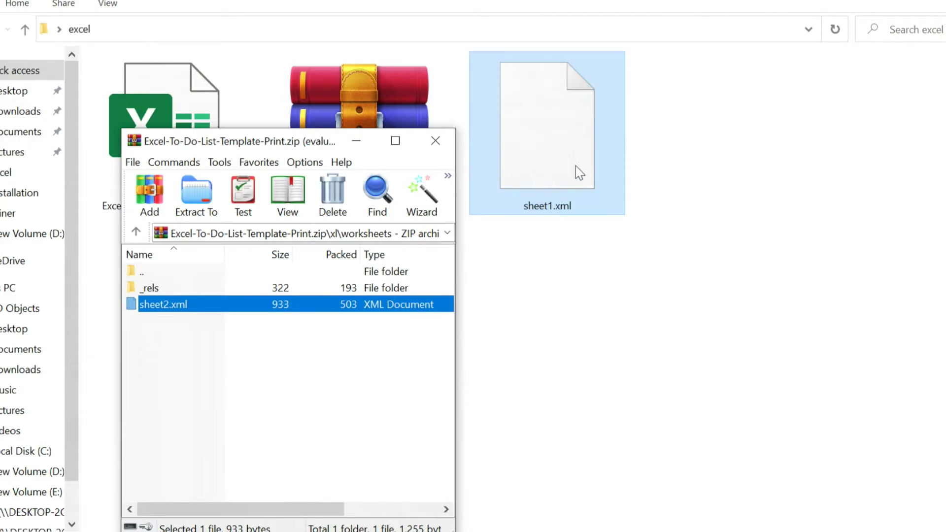
- Add sheet1.xml to the archive's xl\worksheets folder and close WinRAR
drag(566, 142, 289, 389)
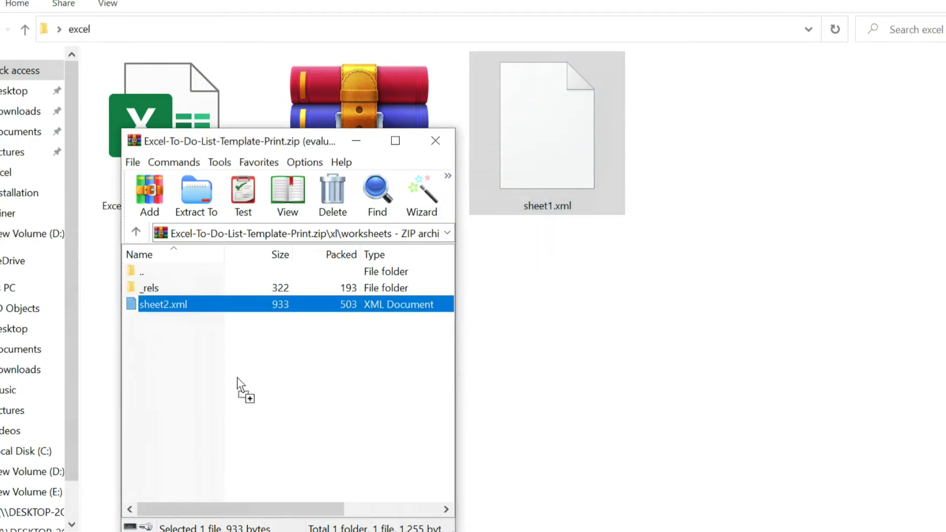
drag(238, 378, 237, 378)
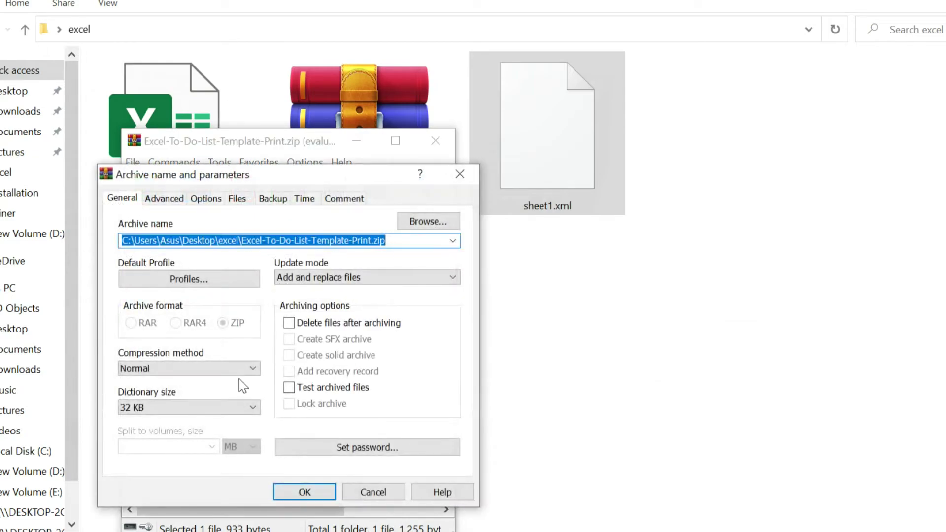
click(305, 491)
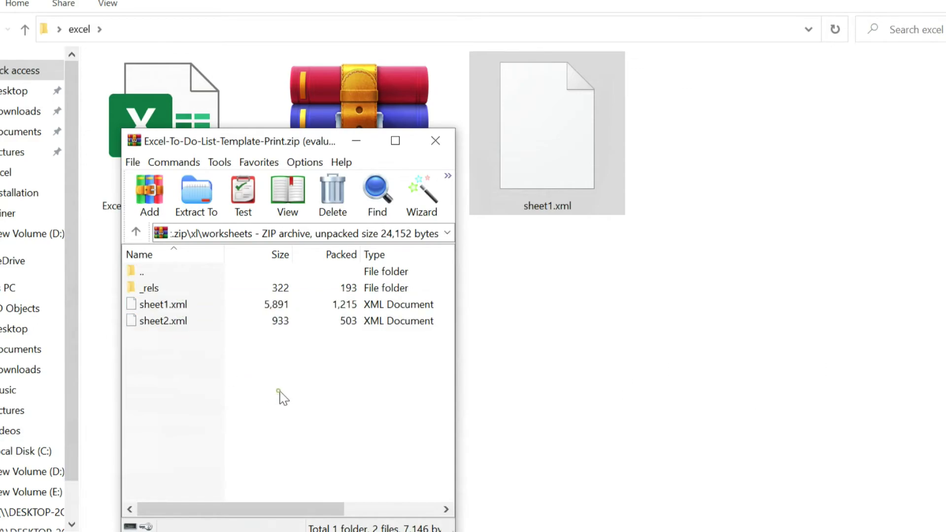
click(442, 133)
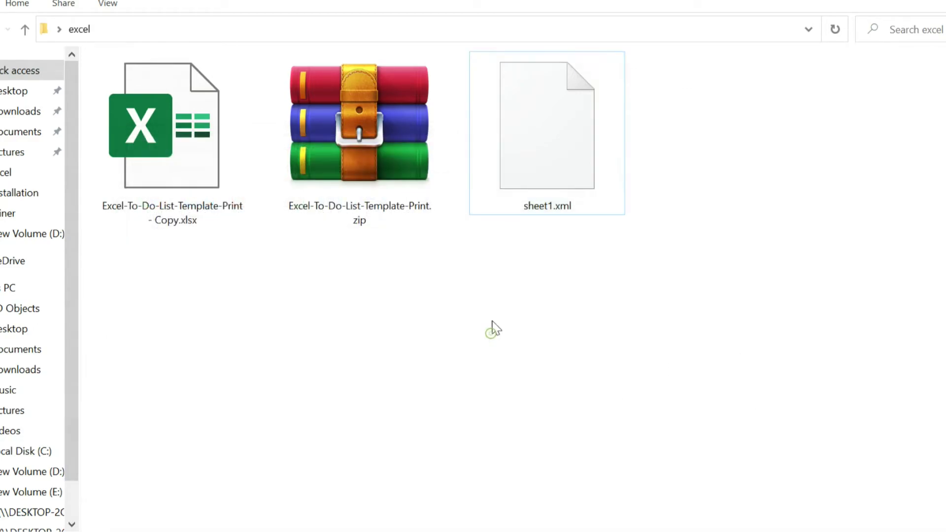
- Delete the loose sheet1.xml from the excel folder
click(524, 186)
right_click(532, 165)
click(575, 494)
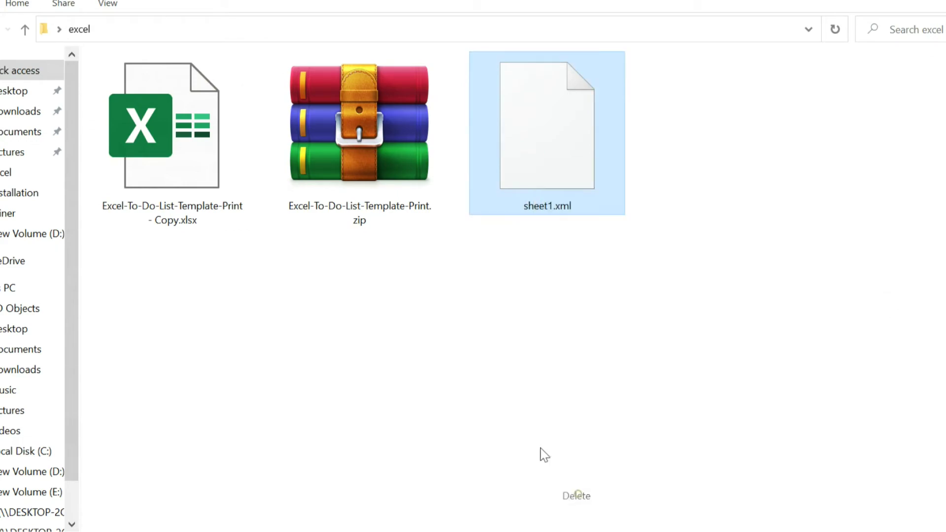
- Rename the zip archive's extension to xlsx, accepting the extension-change warning
click(348, 215)
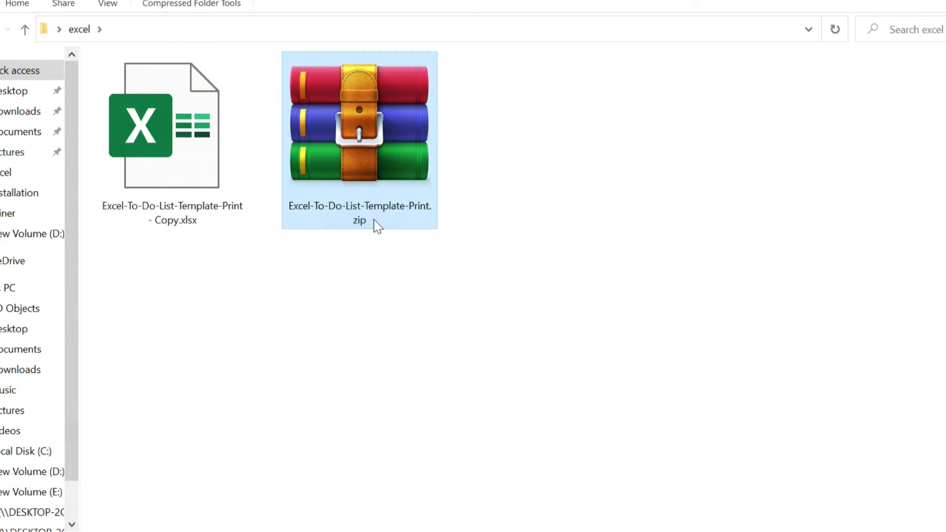
click(368, 218)
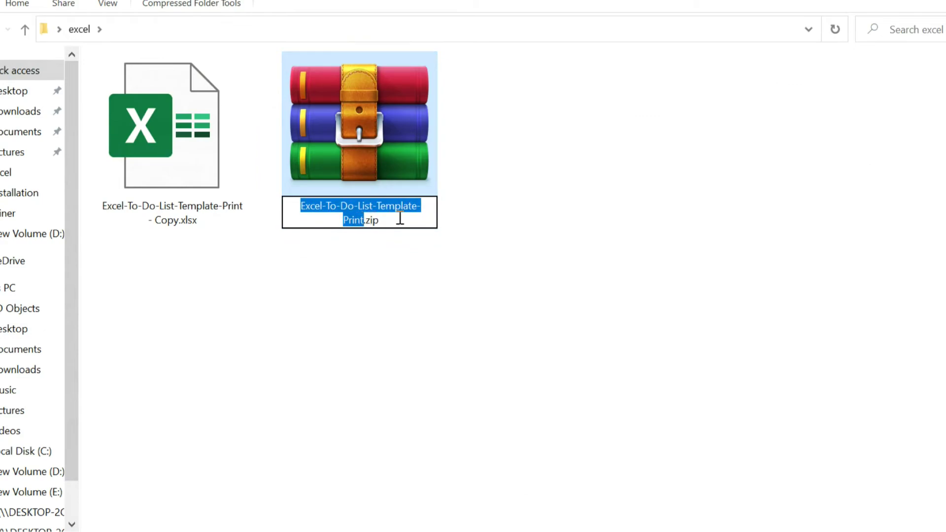
click(398, 217)
double_click(369, 218)
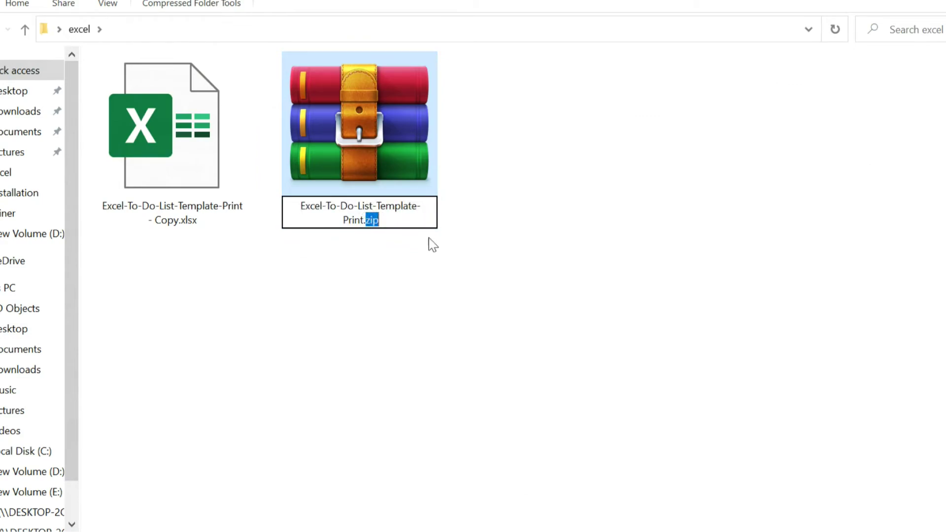
text(xl)
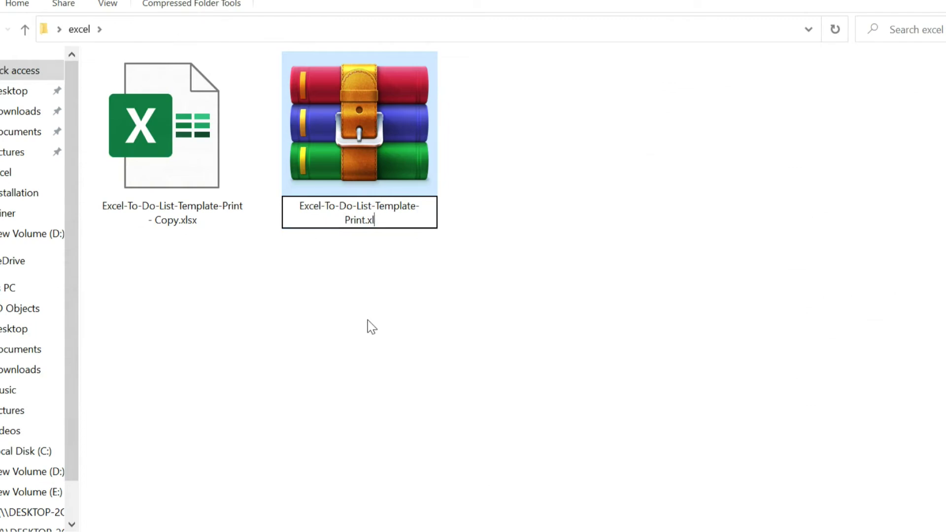
text(sx)
key(Return)
click(552, 281)
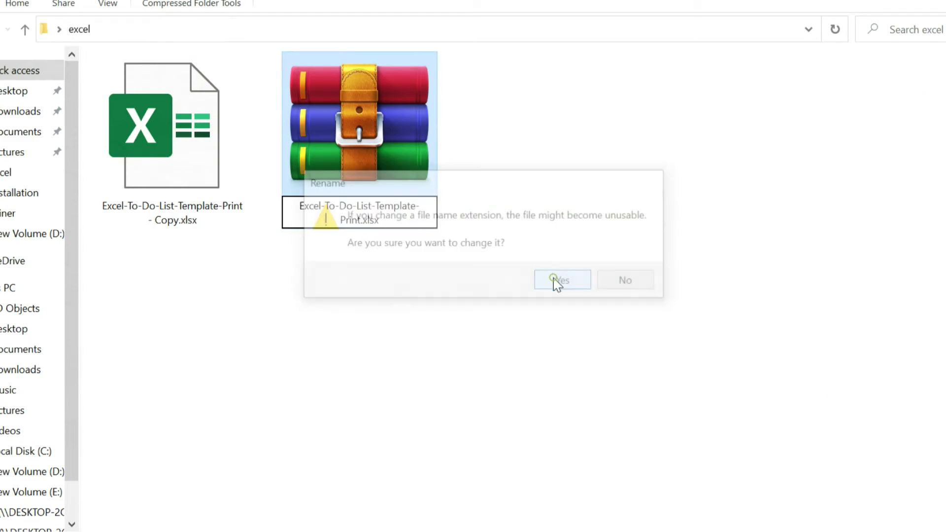
click(386, 210)
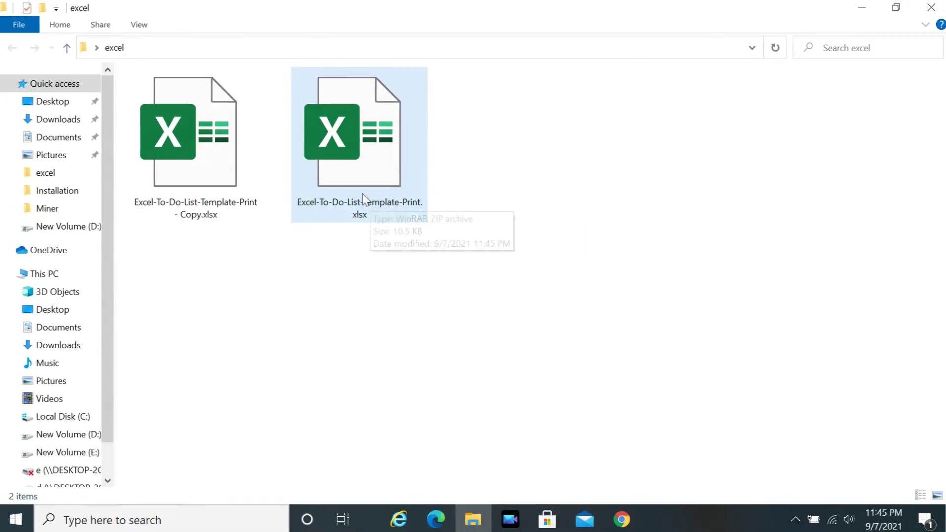
- Open the workbook in Excel and enter 8/17/21 in B7 of the To Do List Printable sheet
double_click(358, 175)
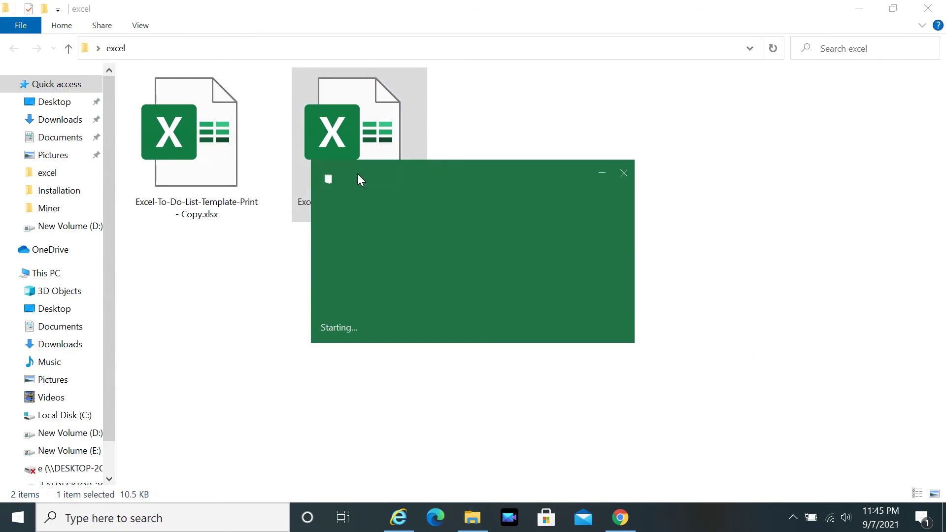
click(111, 476)
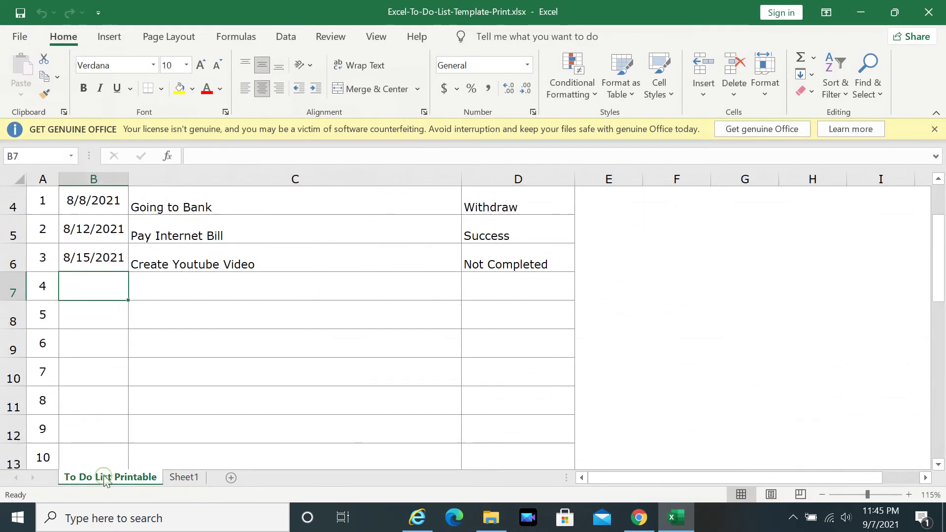
text(8/15)
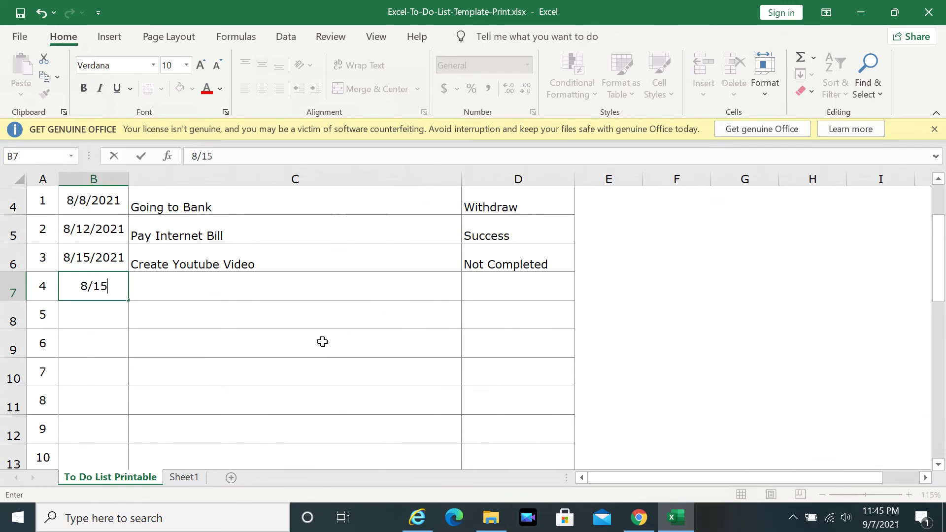
key(BackSpace)
text(7/21)
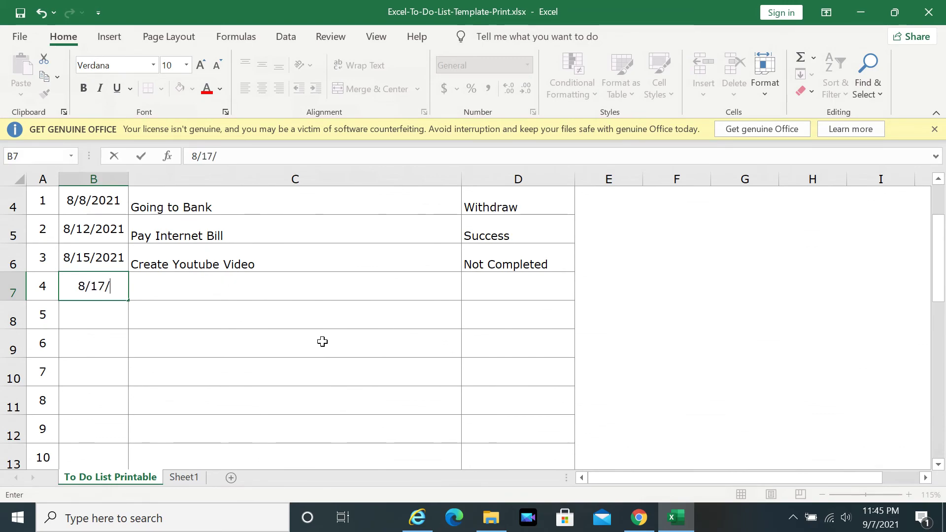